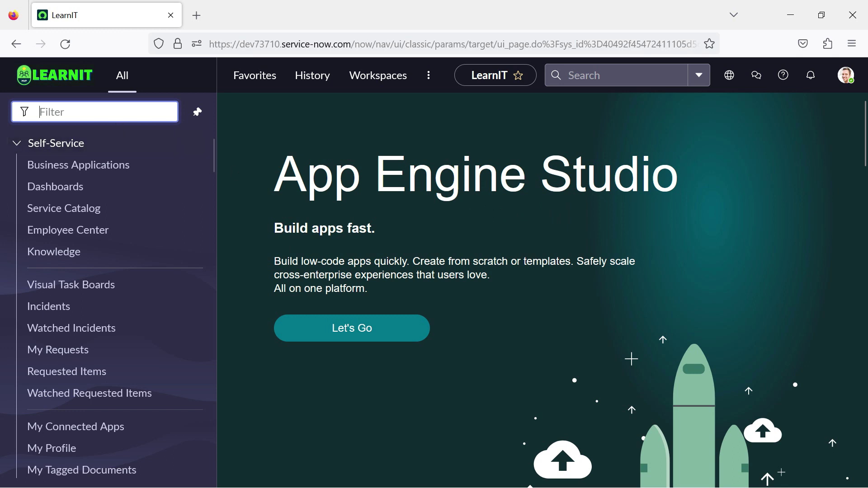
type("m")
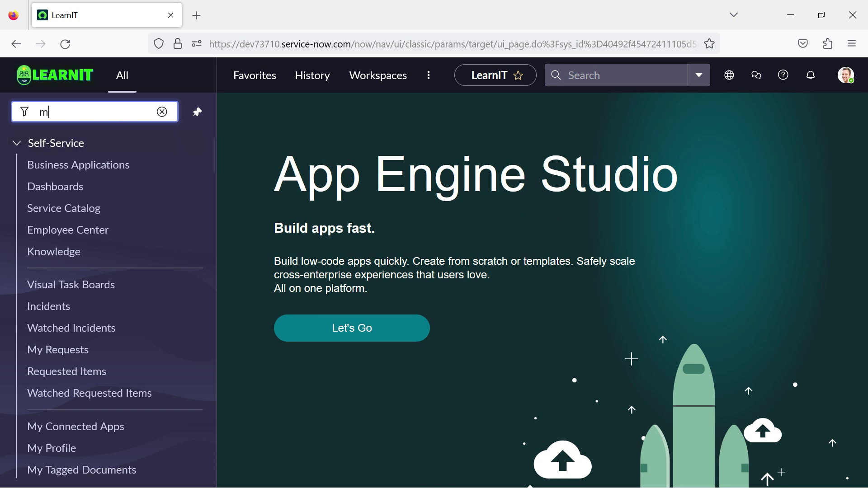
type("aintain ")
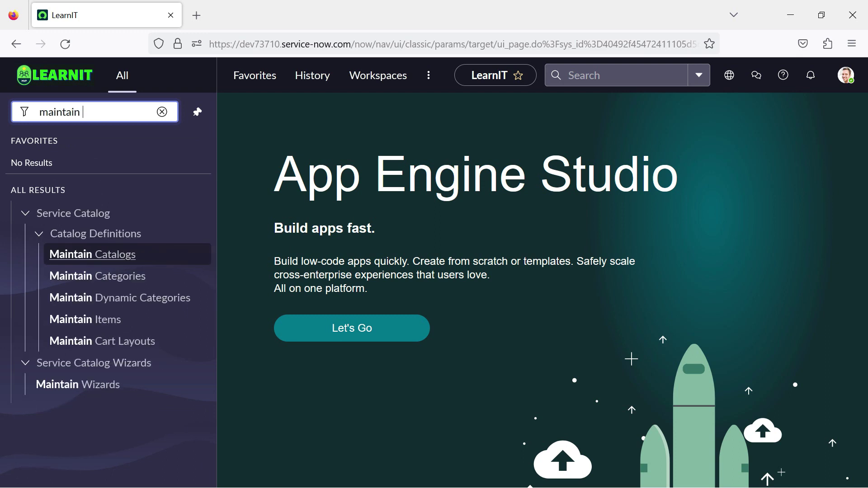
type("items")
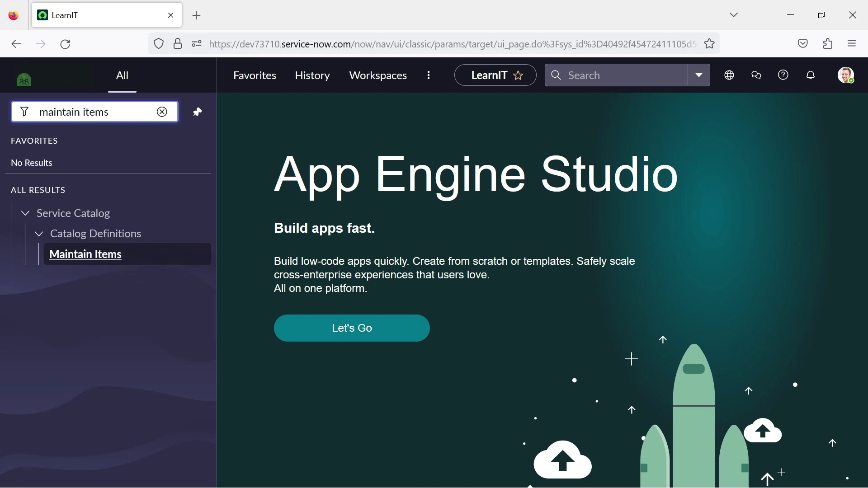
Step: Open the LearnIT Auto-Populate Item record from the Maintain Items list
left_click(79, 263)
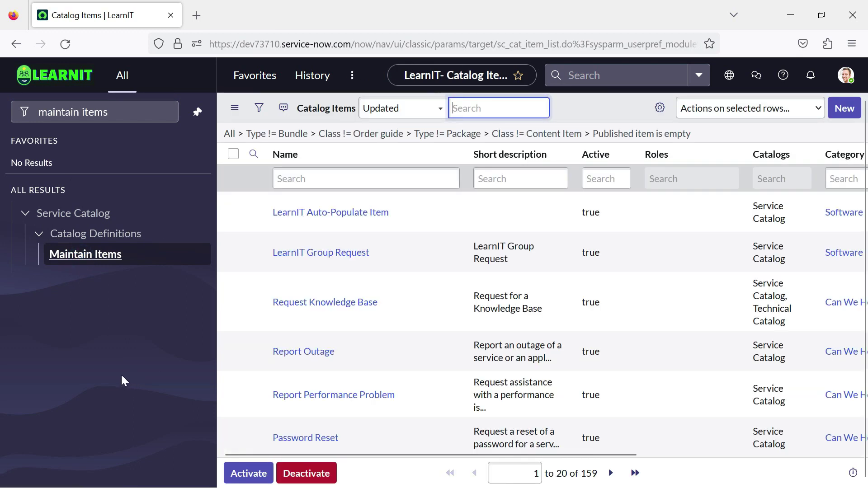
left_click(340, 213)
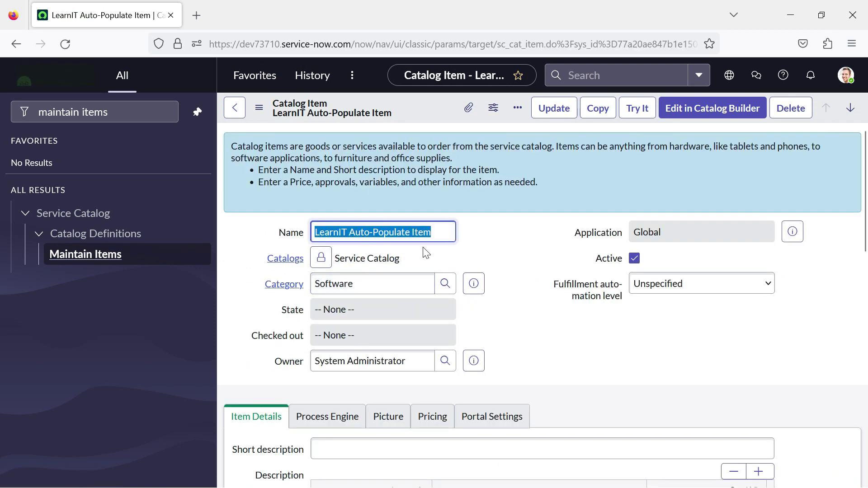
scroll(430, 305, "down", 5)
scroll(430, 305, "down", 2)
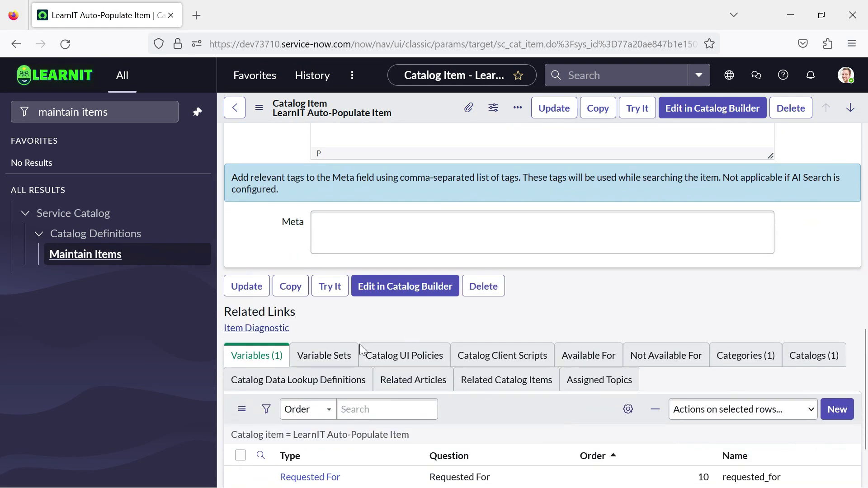
scroll(360, 344, "down", 2)
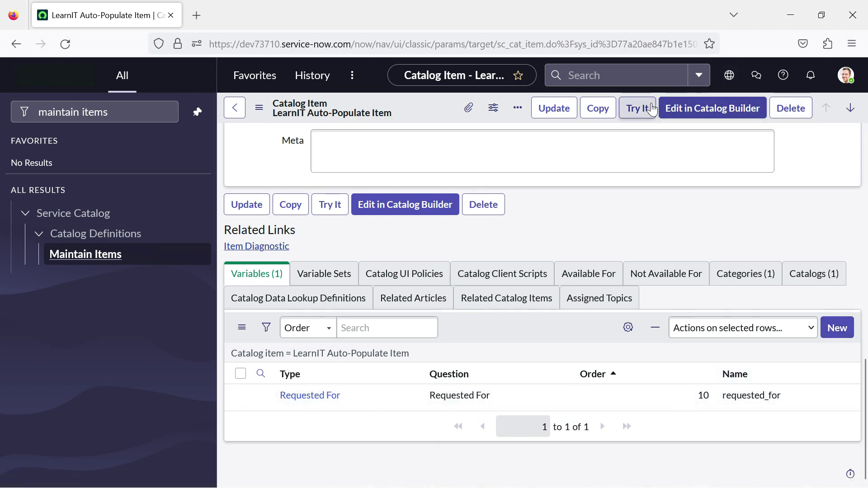
Step: Preview the LearnIT Auto-Populate Item order form with Try It in a new tab
middle_click(61, 254)
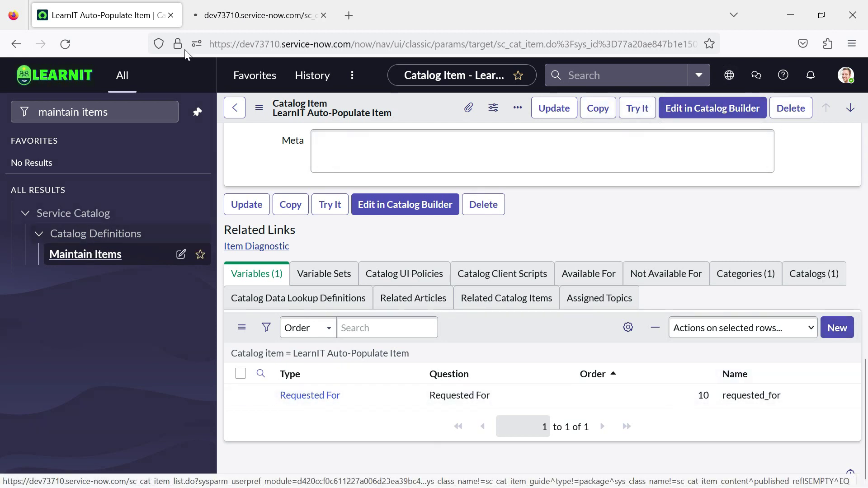
left_click(239, 5)
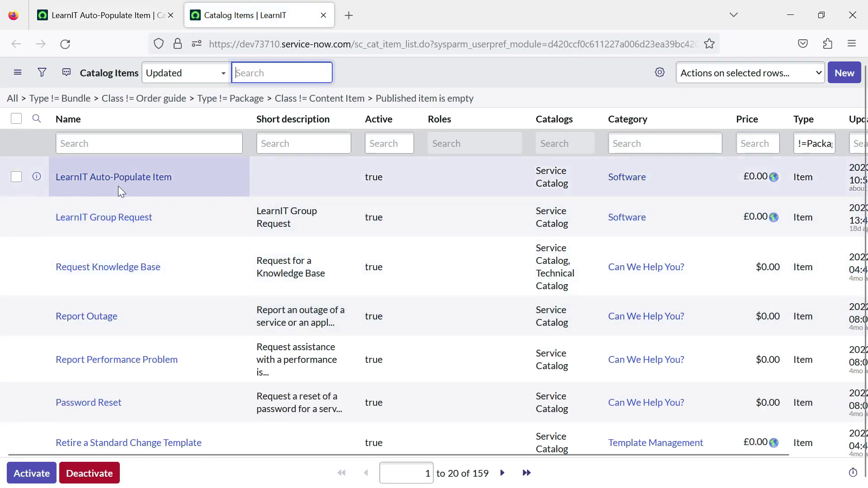
left_click(119, 178)
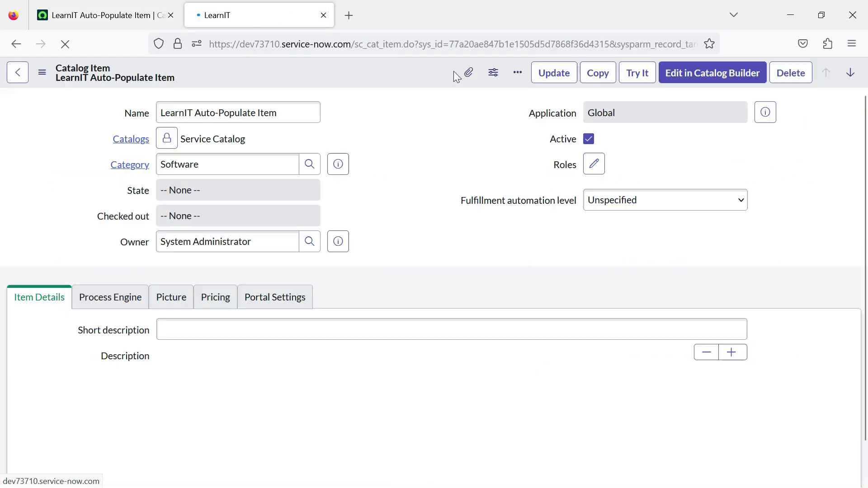
left_click(638, 73)
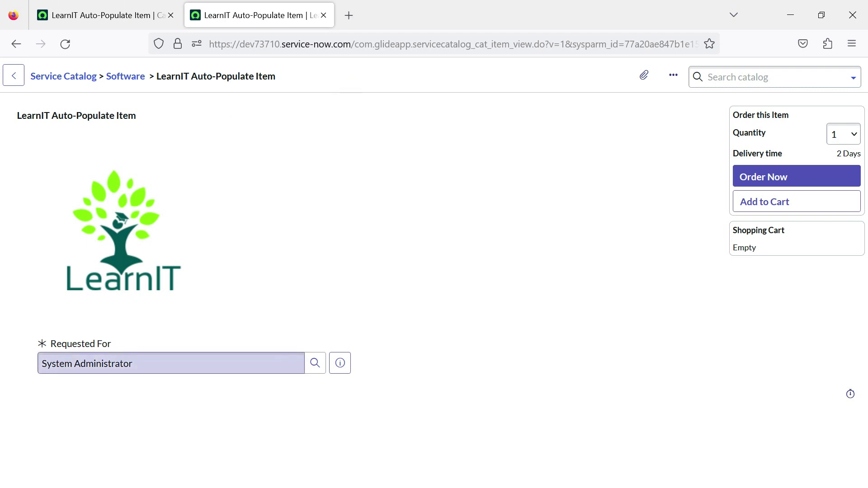
Step: Inspect and clear the Requested For field on the order form, then return to the item record
left_click(101, 407)
triple_click(143, 360)
left_click(346, 288)
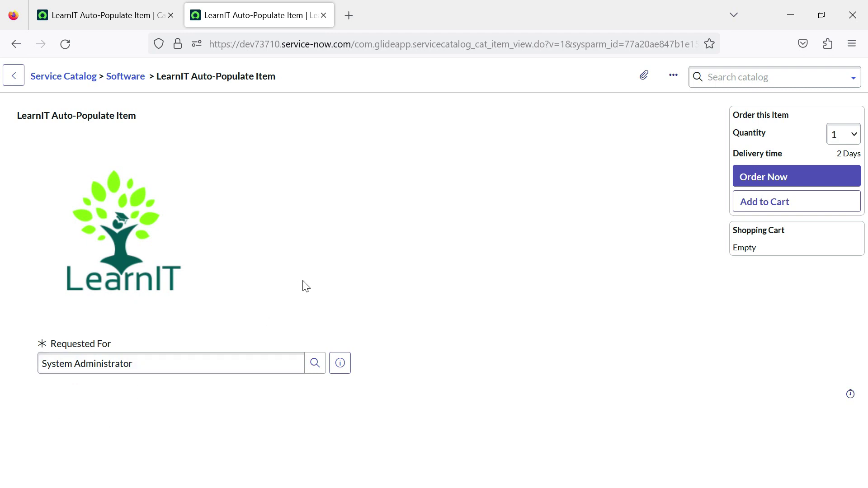
left_click(126, 16)
scroll(434, 350, "up", 3)
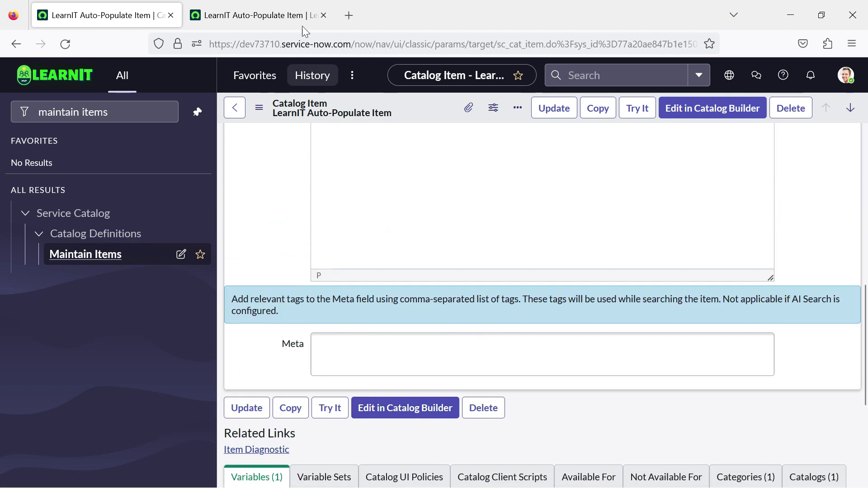
left_click(302, 26)
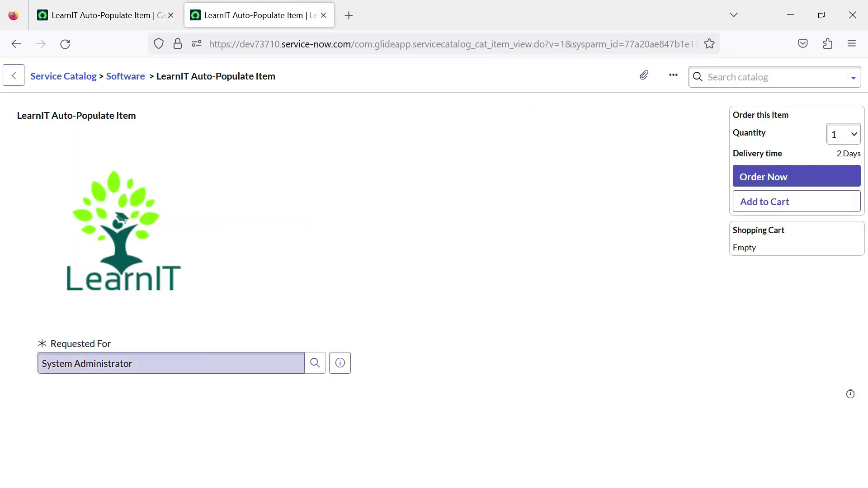
left_click(95, 10)
scroll(543, 380, "down", 3)
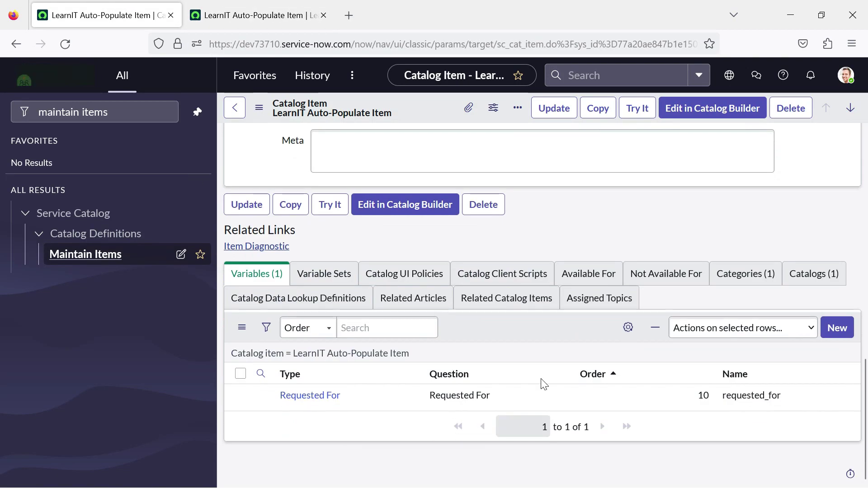
Step: Start a new Reference variable with order 20 and question text Location
left_click(837, 328)
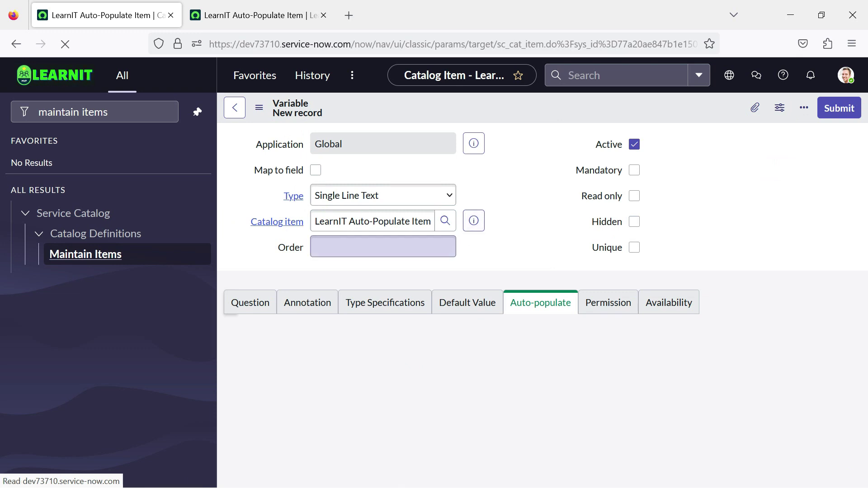
left_click(434, 247)
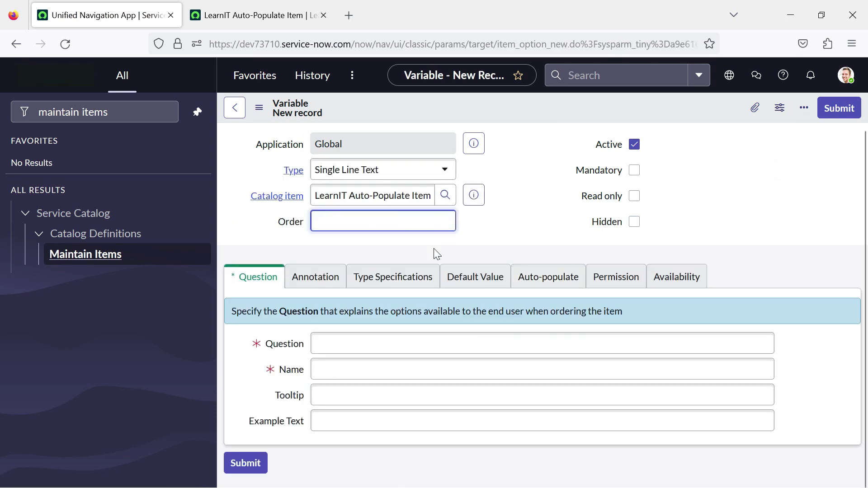
type("20")
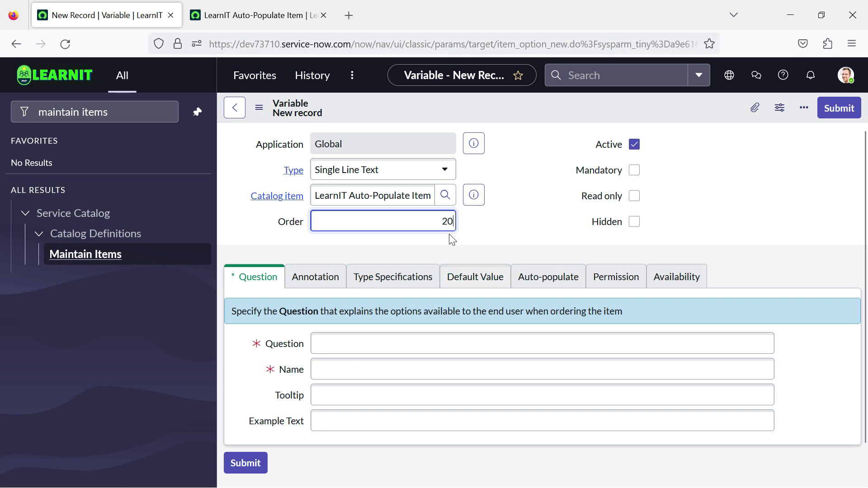
left_click(384, 175)
type("re")
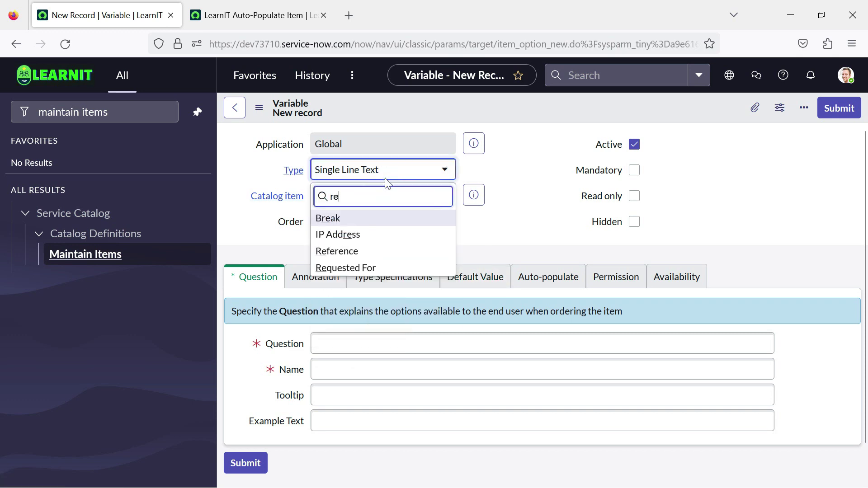
type("fe")
left_click(363, 224)
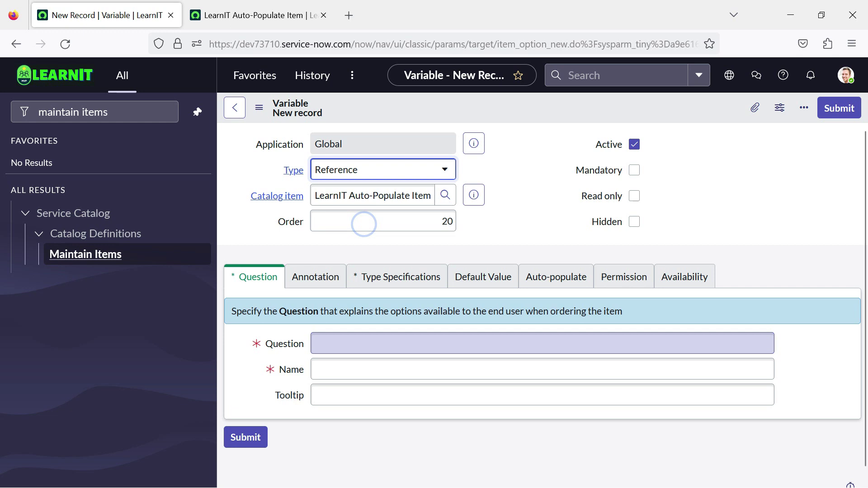
left_click(345, 343)
type("Location")
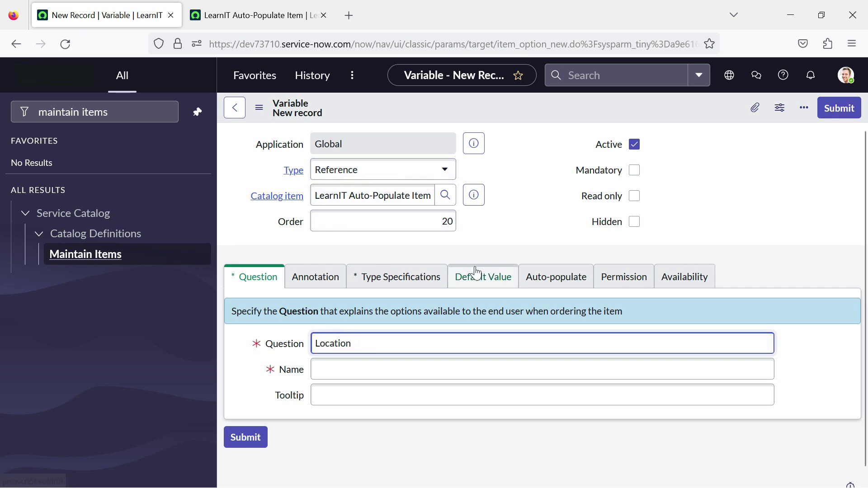
Step: Point the Location variable at the Location table and save it
left_click(398, 283)
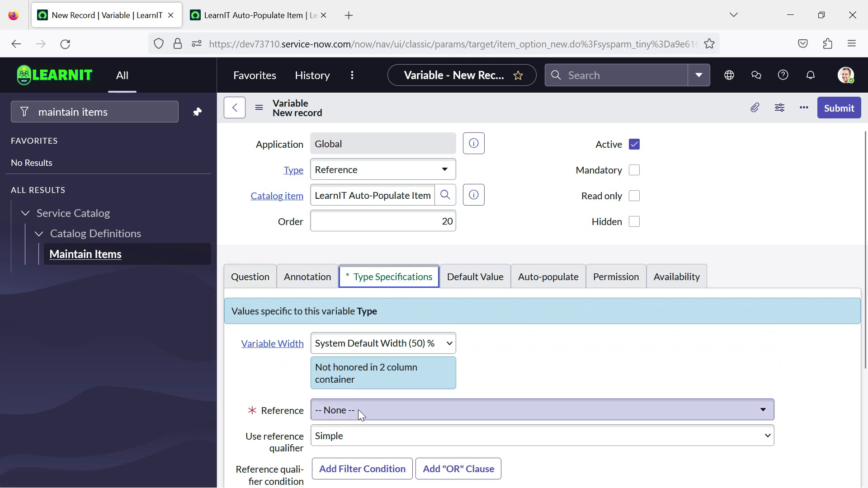
left_click(358, 410)
type("cmn_locat")
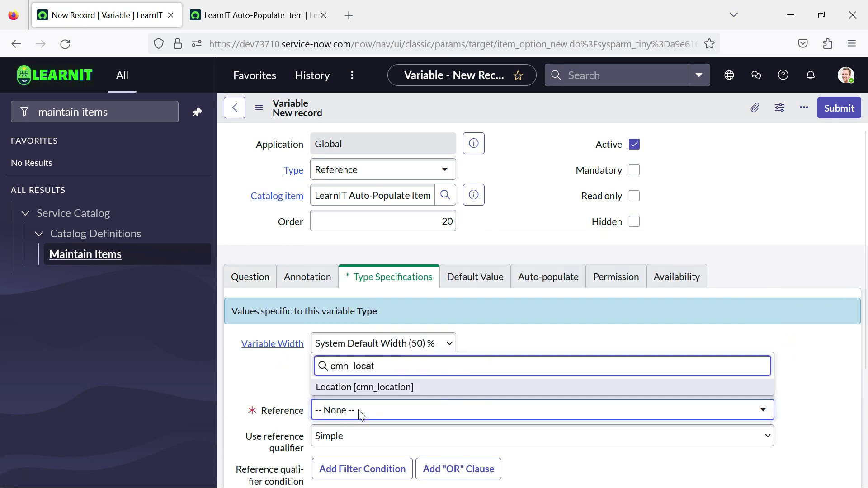
left_click(356, 389)
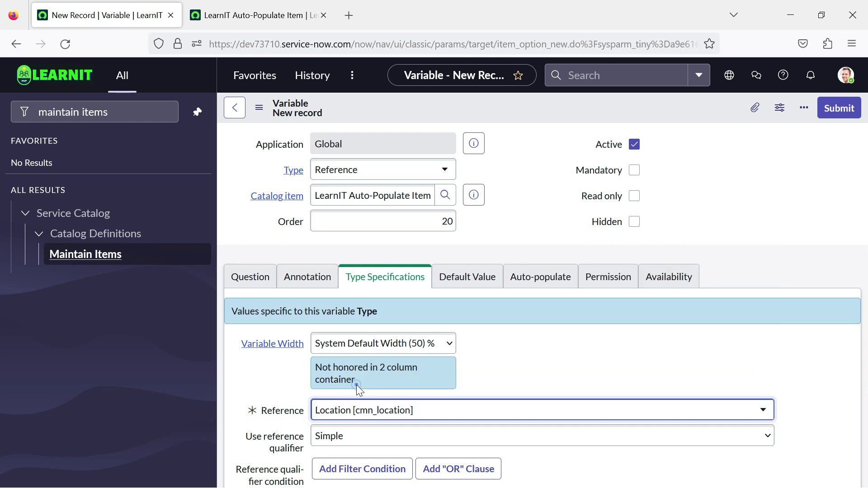
left_click(260, 281)
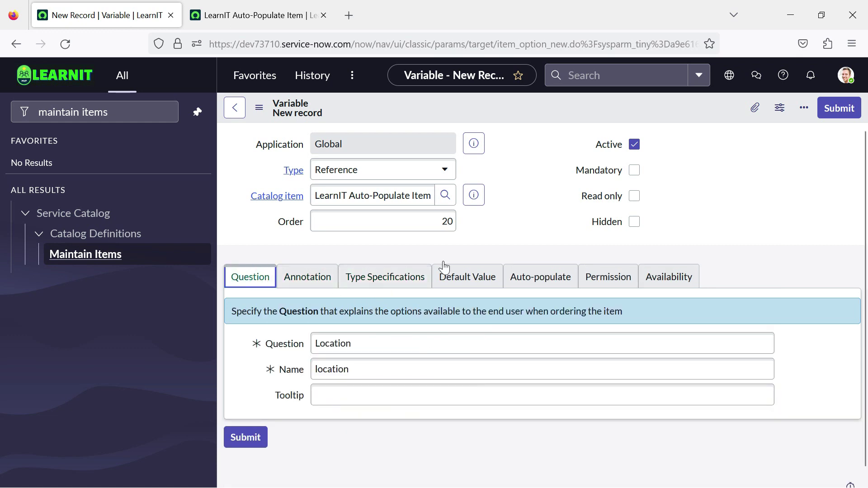
left_click(830, 108)
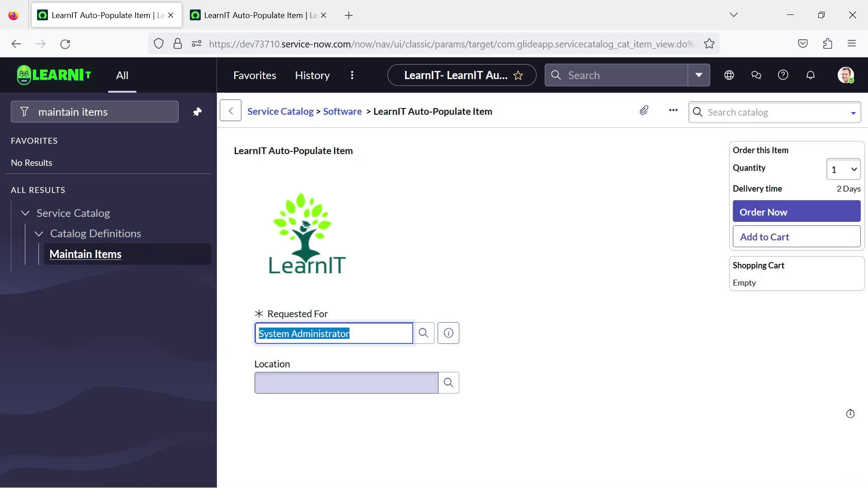
right_click(510, 117)
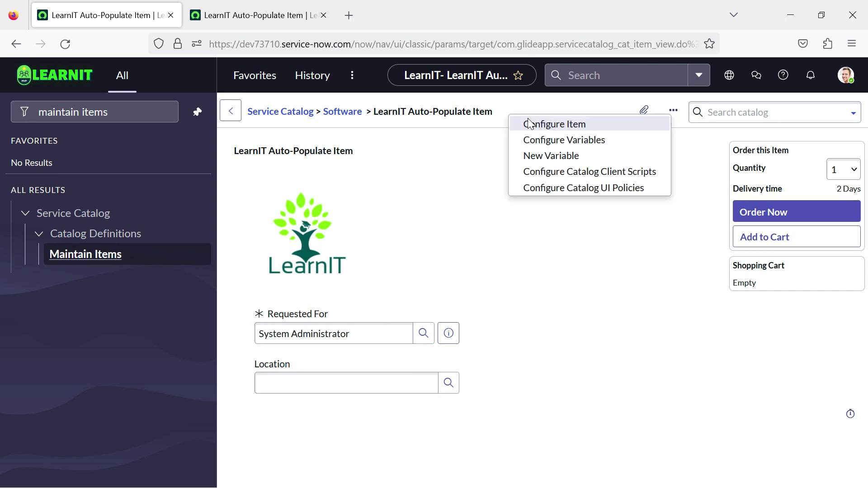
left_click(531, 124)
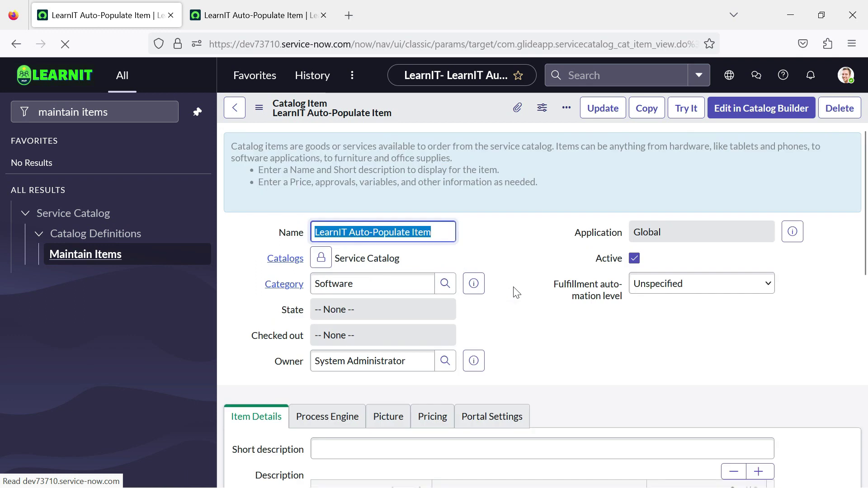
scroll(502, 299, "down", 5)
scroll(486, 312, "down", 3)
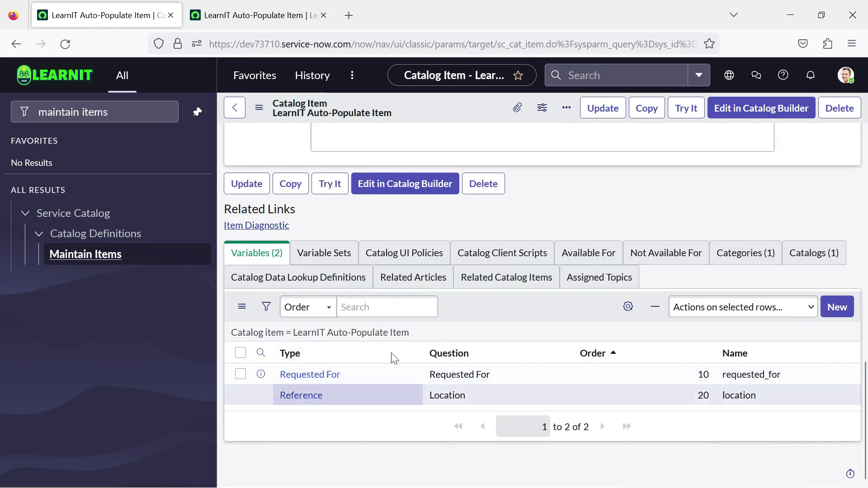
Step: Start a new Reference variable with order 30 and question Manager
left_click(837, 308)
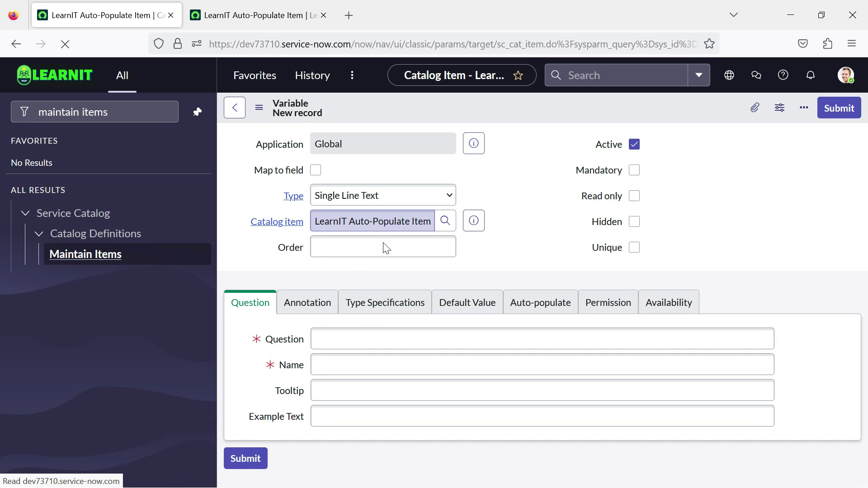
left_click(394, 219)
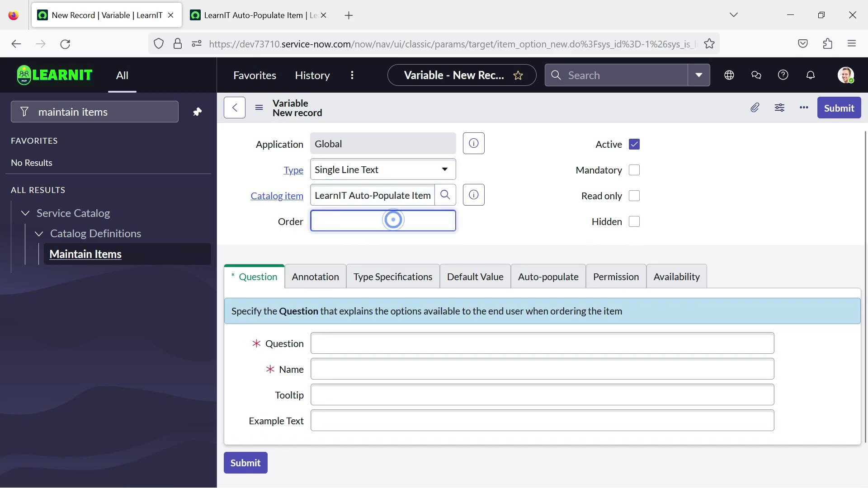
type("30")
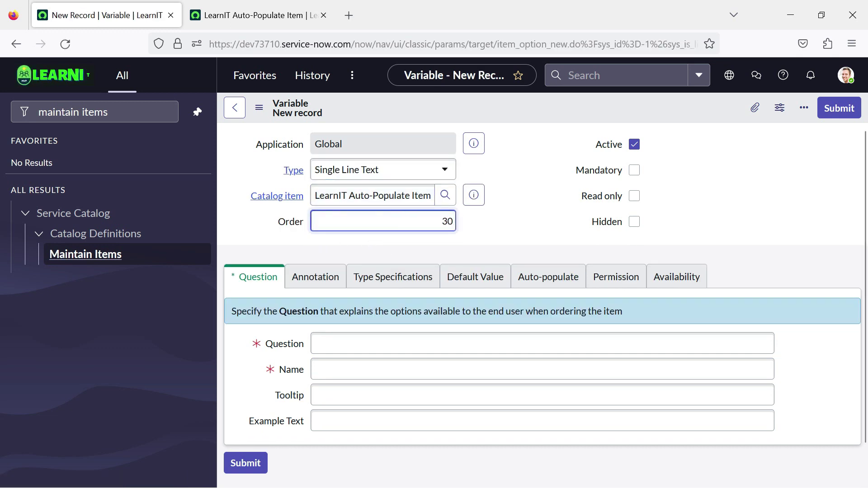
left_click(356, 169)
type("r")
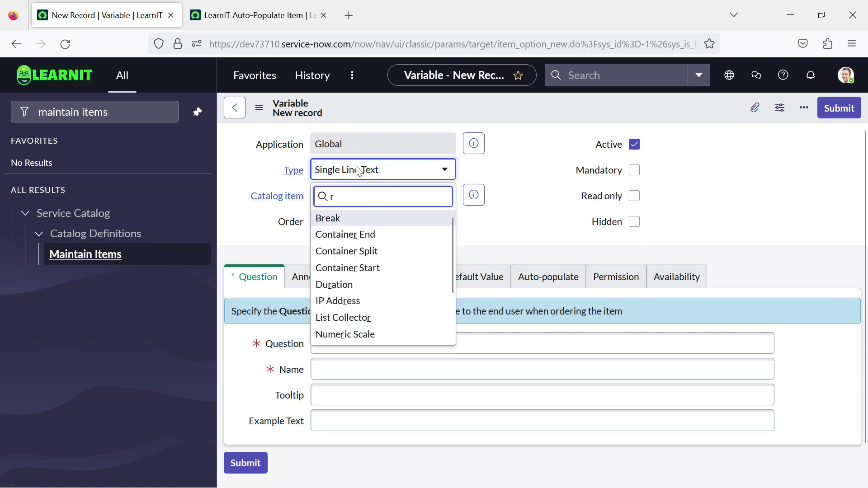
type("efe")
key("Return")
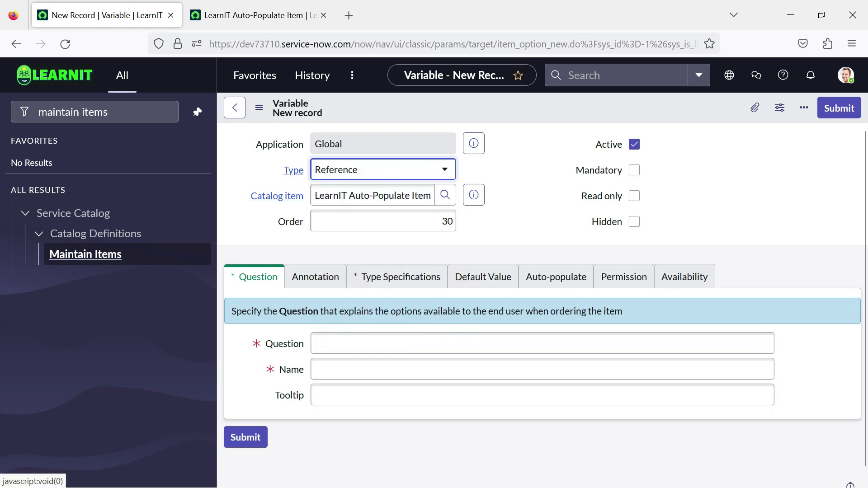
left_click(355, 339)
type("Manager")
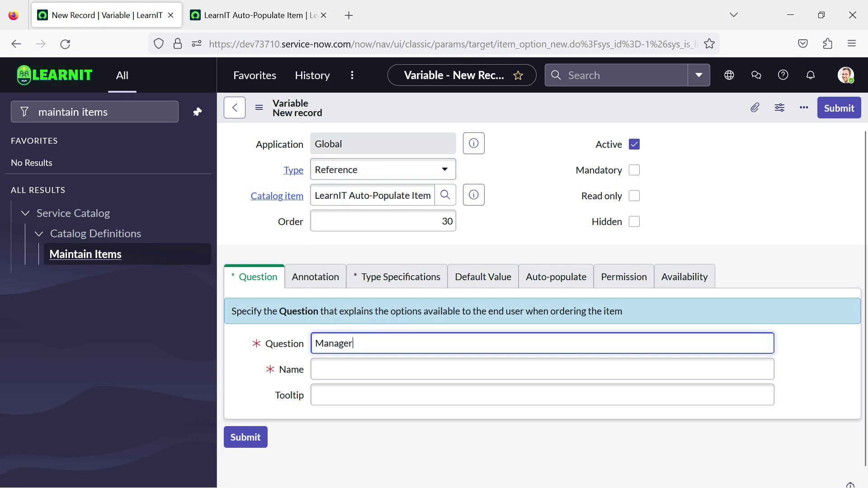
Step: Make the Manager variable reference User [sys_user] and submit it
left_click(380, 279)
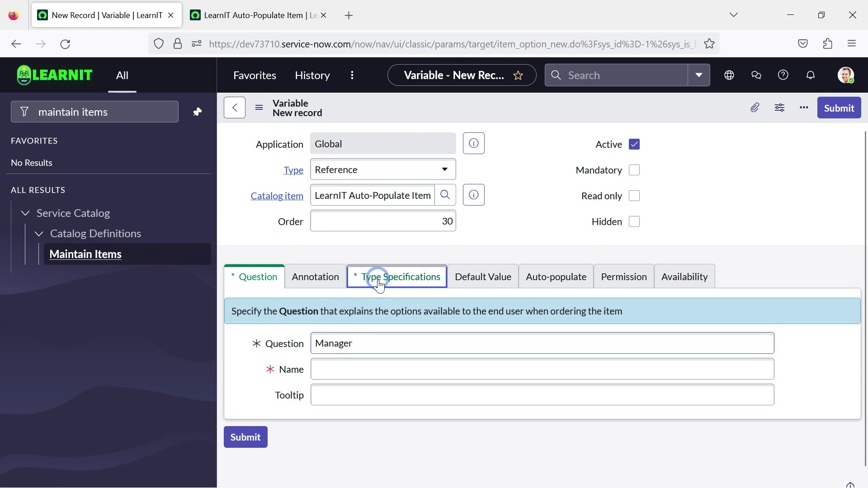
left_click(358, 416)
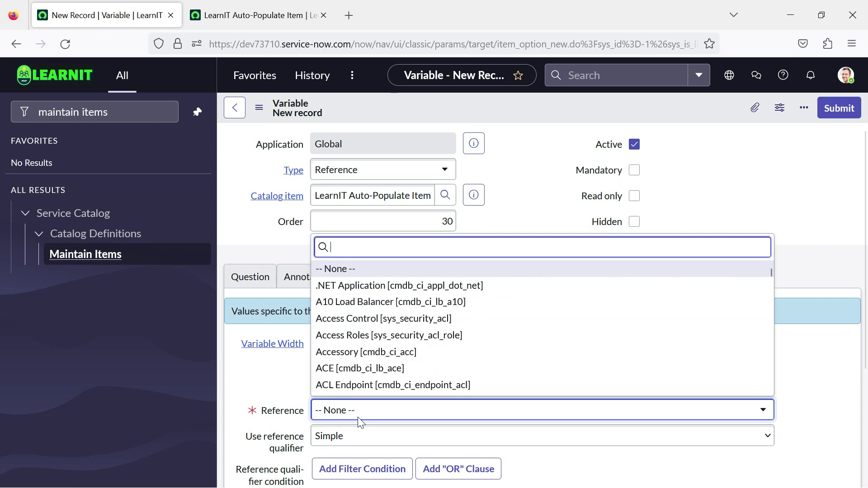
type("user")
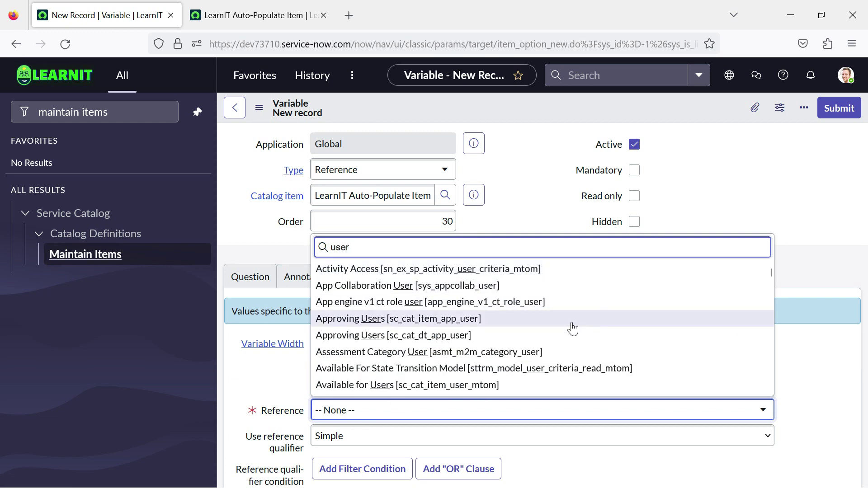
scroll(572, 328, "down", 3)
scroll(572, 329, "down", 3)
scroll(572, 328, "down", 3)
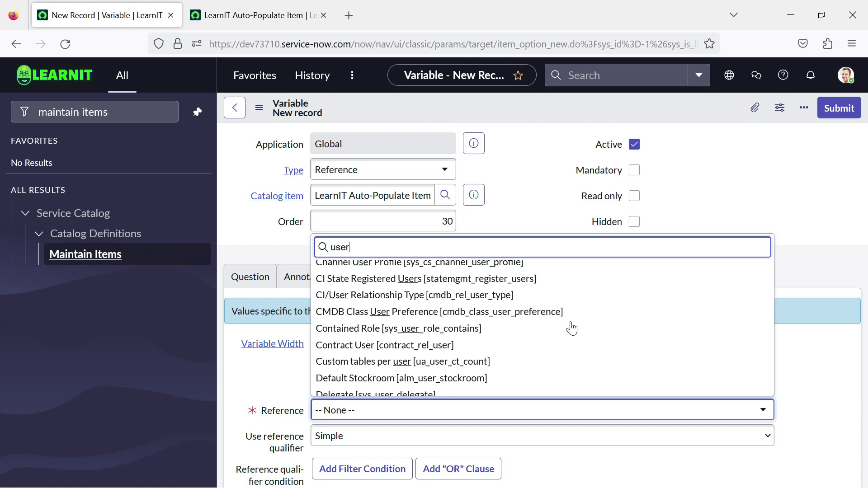
scroll(570, 329, "down", 5)
scroll(570, 330, "down", 5)
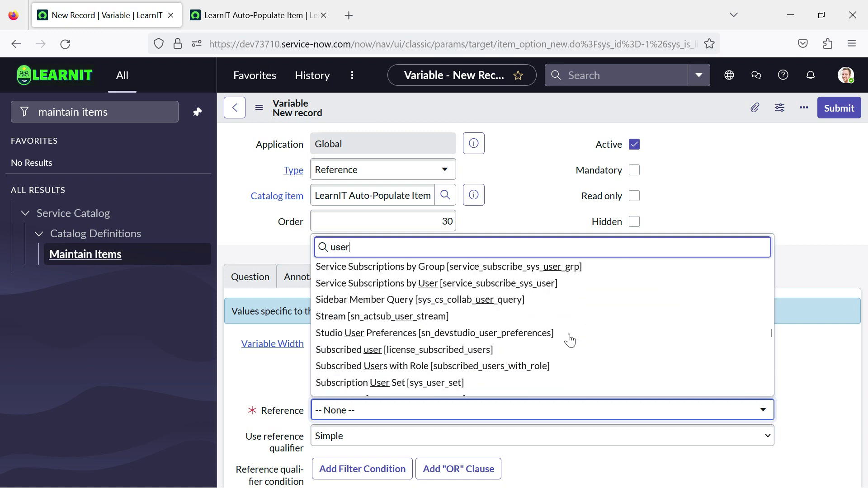
scroll(570, 336, "down", 5)
scroll(570, 340, "down", 5)
scroll(504, 359, "down", 5)
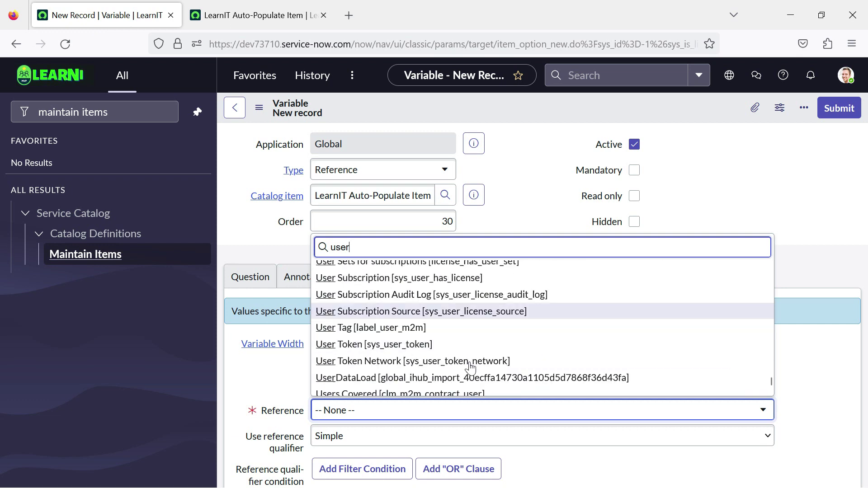
scroll(376, 350, "down", 2)
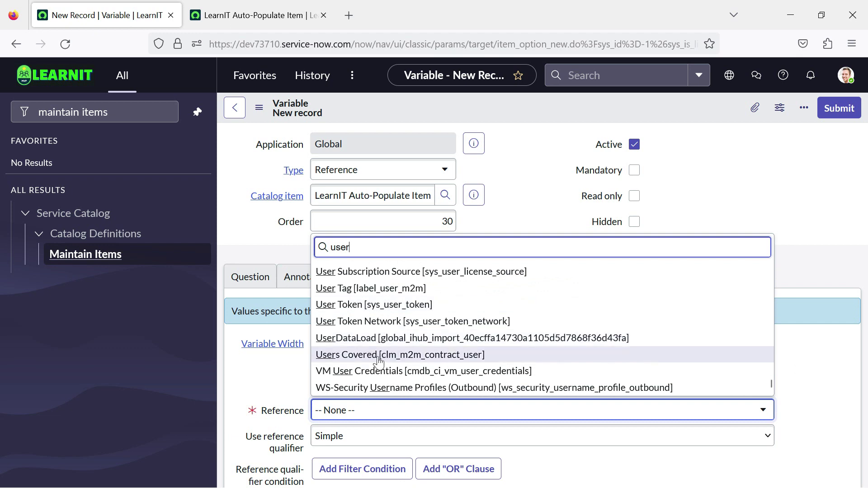
scroll(379, 361, "up", 3)
scroll(381, 363, "up", 3)
scroll(383, 367, "up", 3)
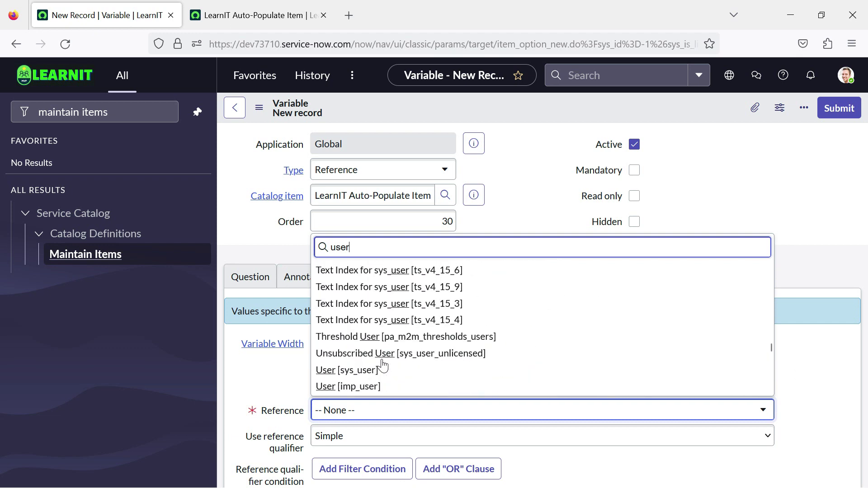
scroll(380, 363, "up", 2)
scroll(371, 363, "down", 4)
left_click(354, 302)
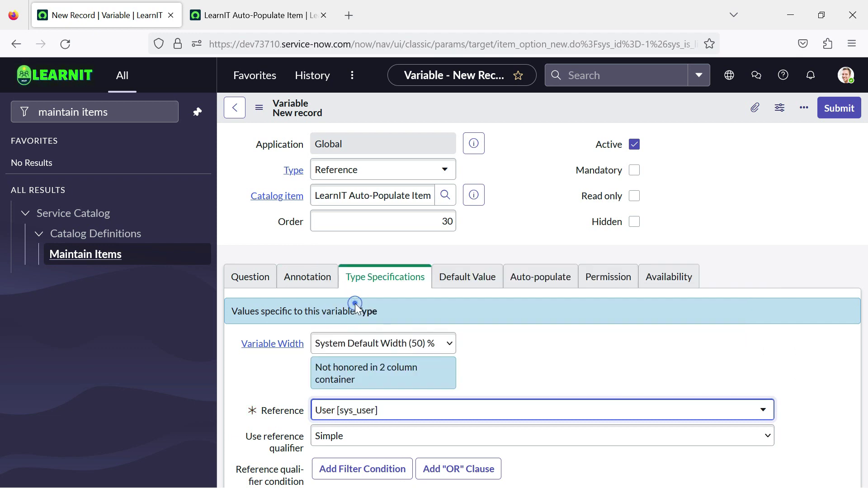
scroll(407, 417, "down", 3)
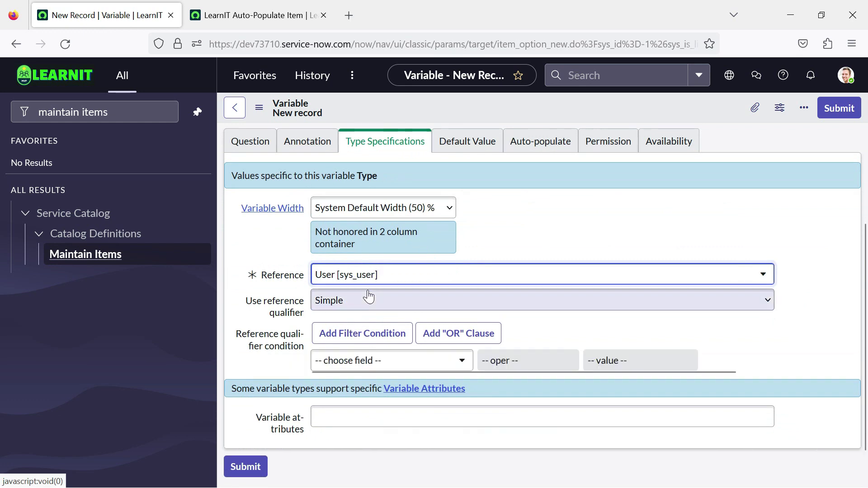
scroll(276, 285, "up", 3)
left_click(316, 278)
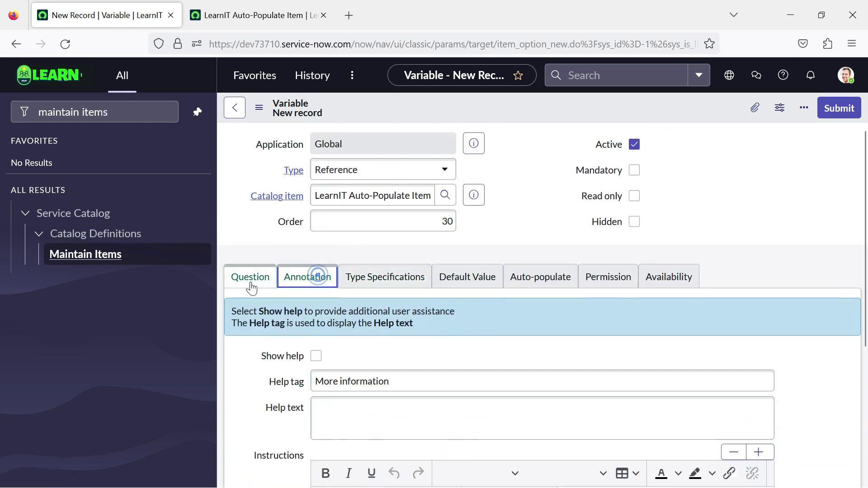
left_click(250, 285)
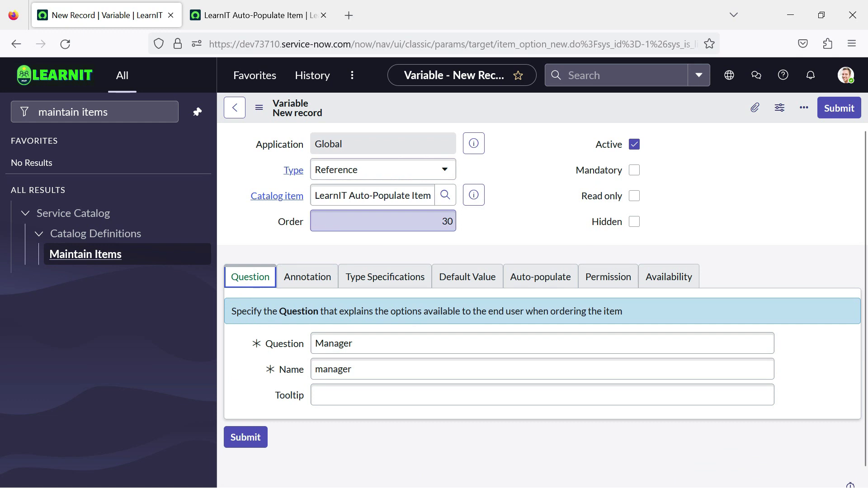
left_click(839, 109)
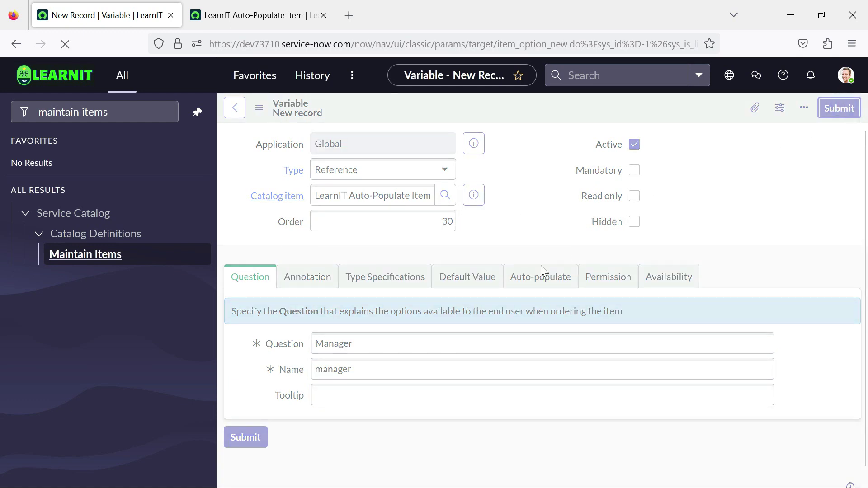
Step: Reload the Try It form, then open the Location and Manager variables in separate tabs
left_click(265, 5)
left_click(66, 43)
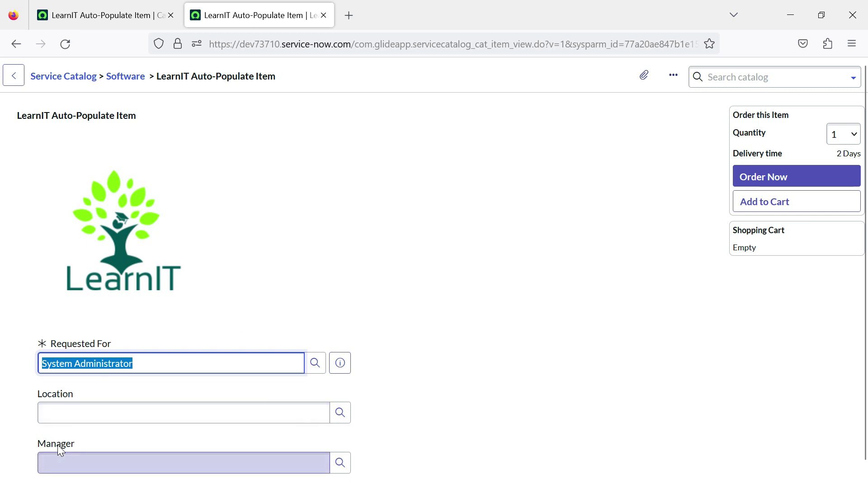
left_click(124, 10)
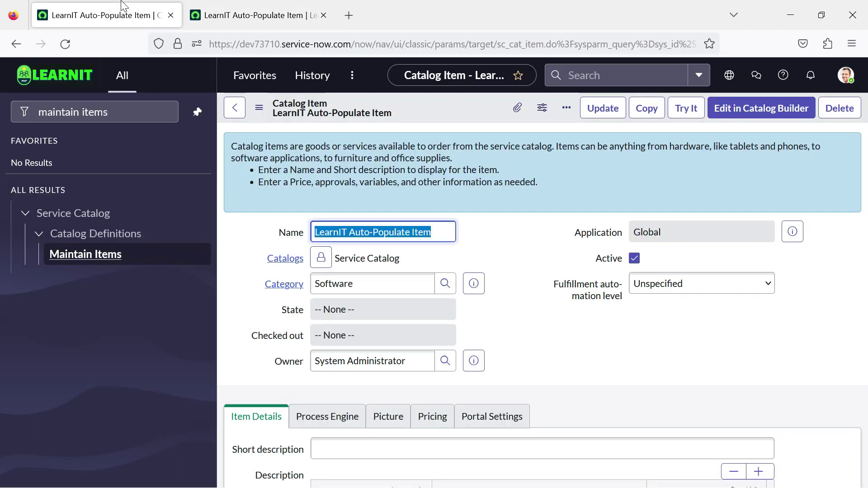
scroll(380, 333, "down", 5)
scroll(402, 349, "down", 5)
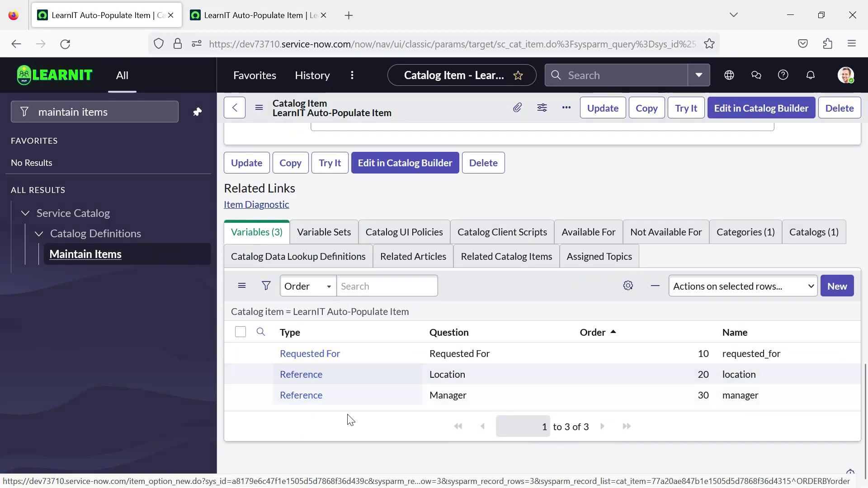
middle_click(261, 381)
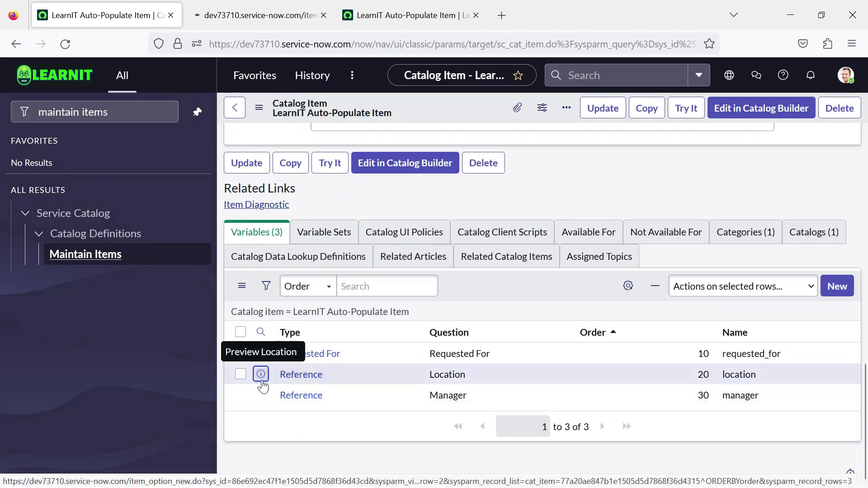
middle_click(261, 395)
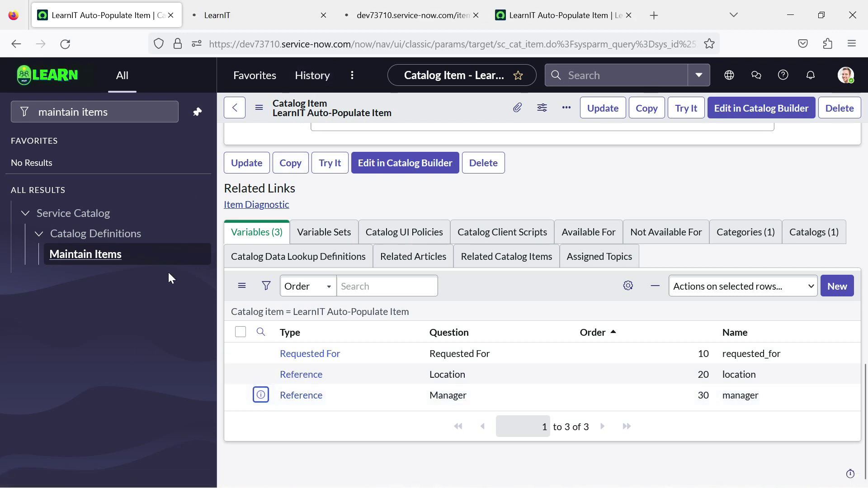
Step: Auto-populate Location from Requested For via the User table, dot-walking to Location
left_click(221, 6)
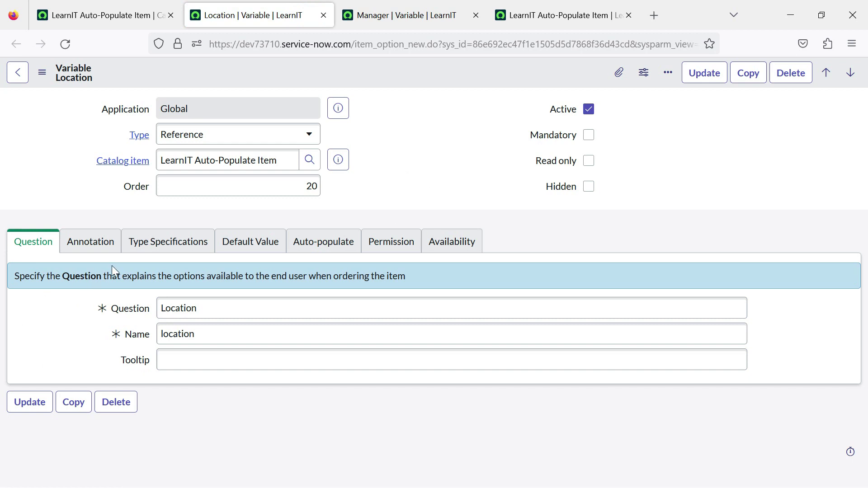
left_click(310, 251)
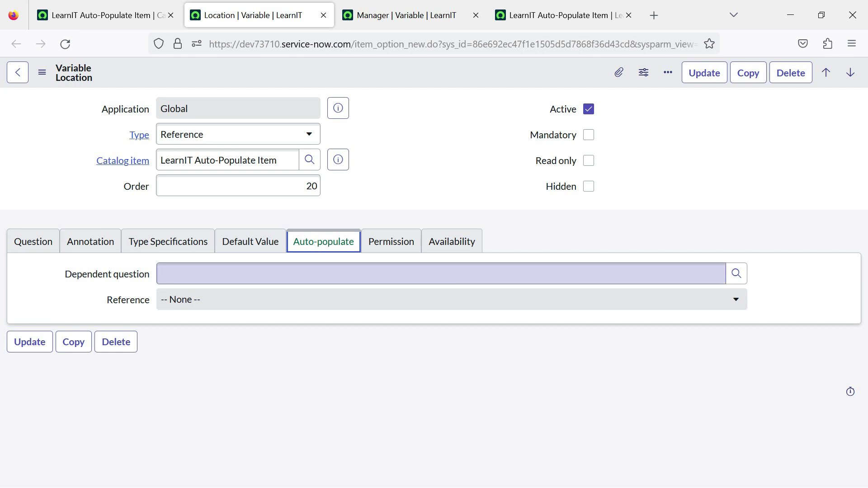
left_click(213, 275)
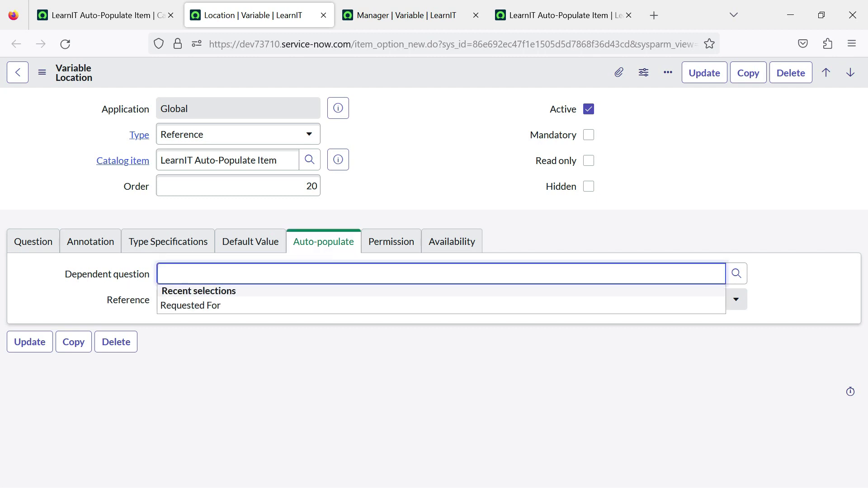
left_click(214, 306)
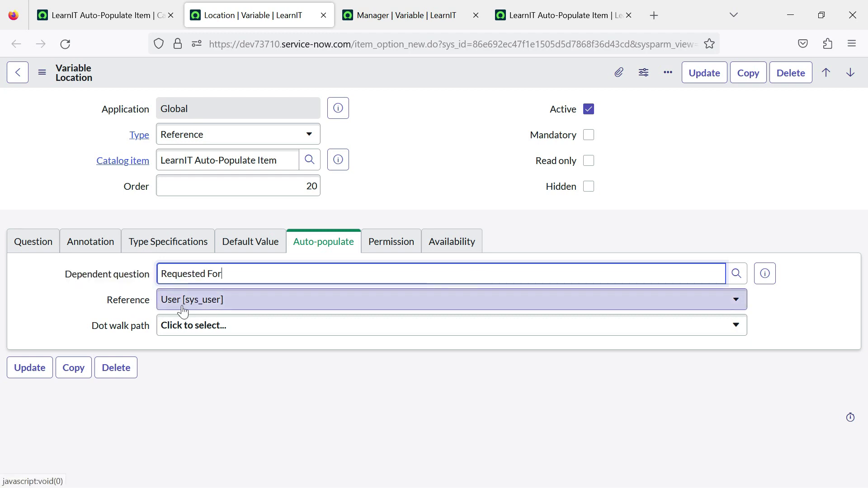
left_click(275, 305)
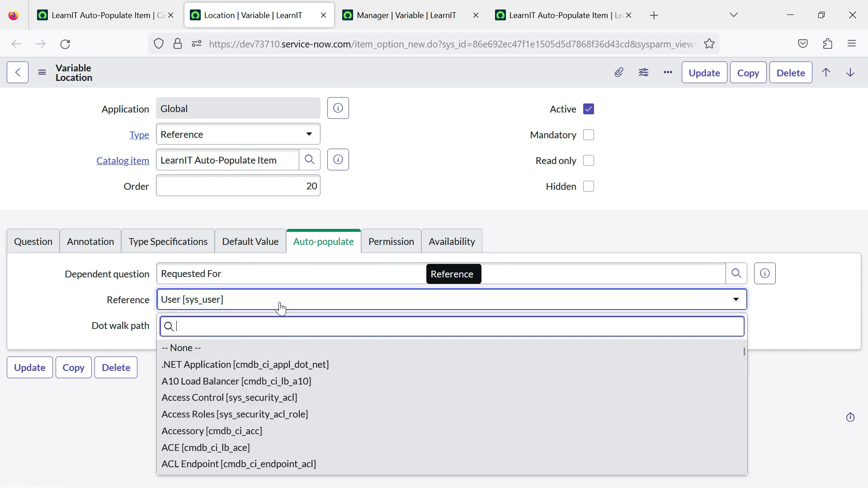
left_click(279, 303)
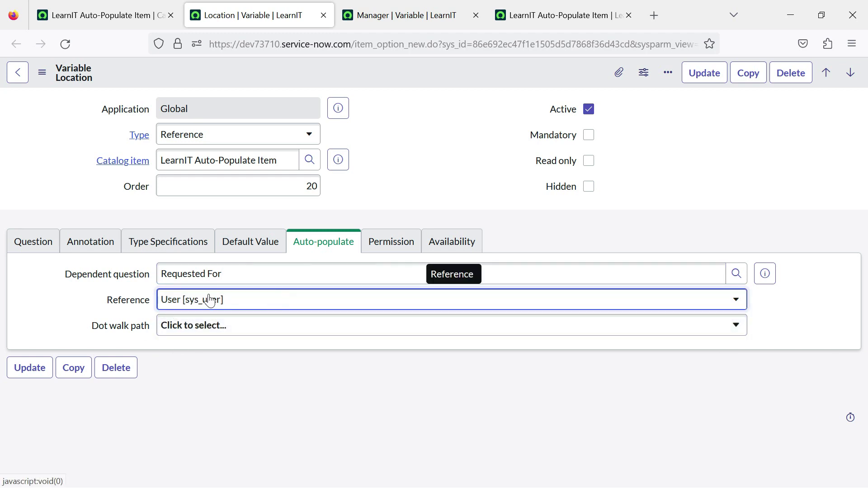
mouse_move(73, 72)
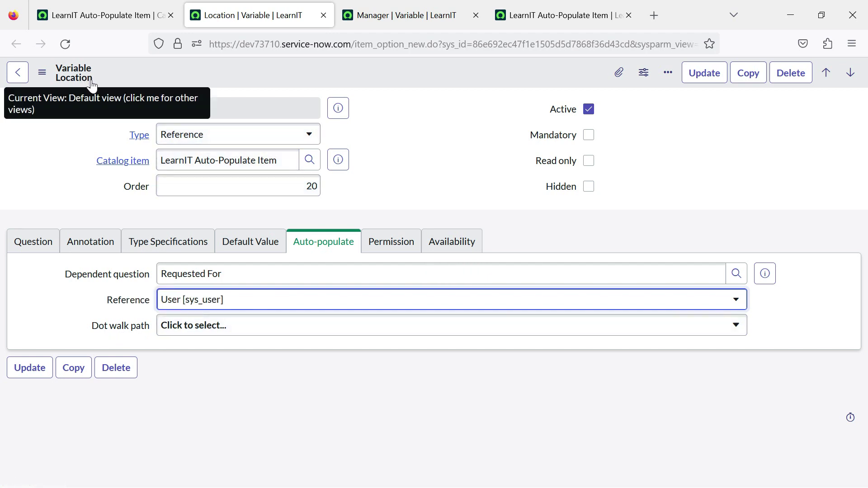
left_click(245, 333)
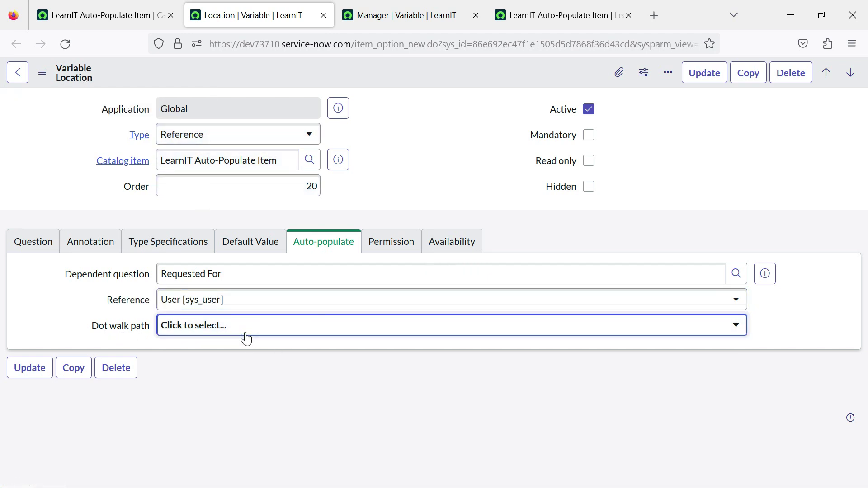
scroll(391, 239, "down", 5)
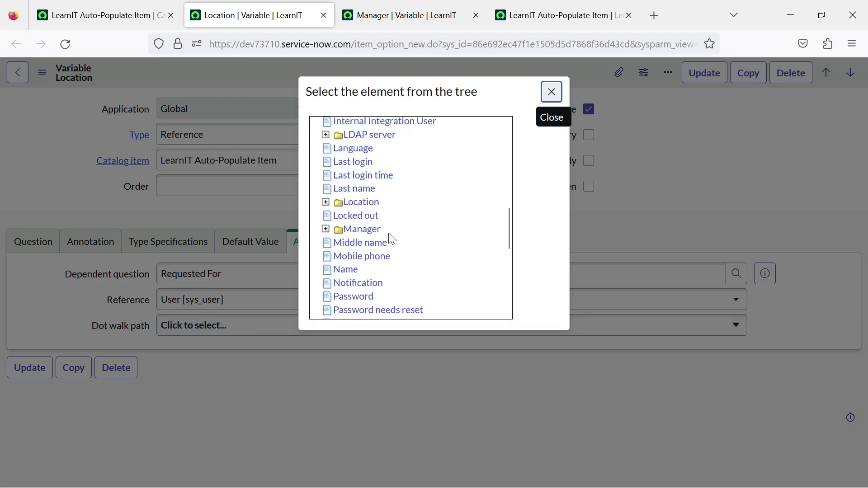
scroll(390, 239, "down", 2)
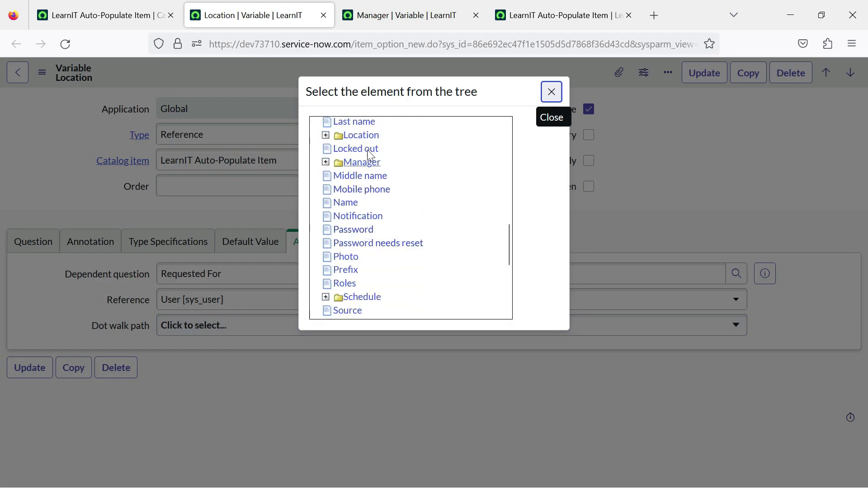
left_click(360, 135)
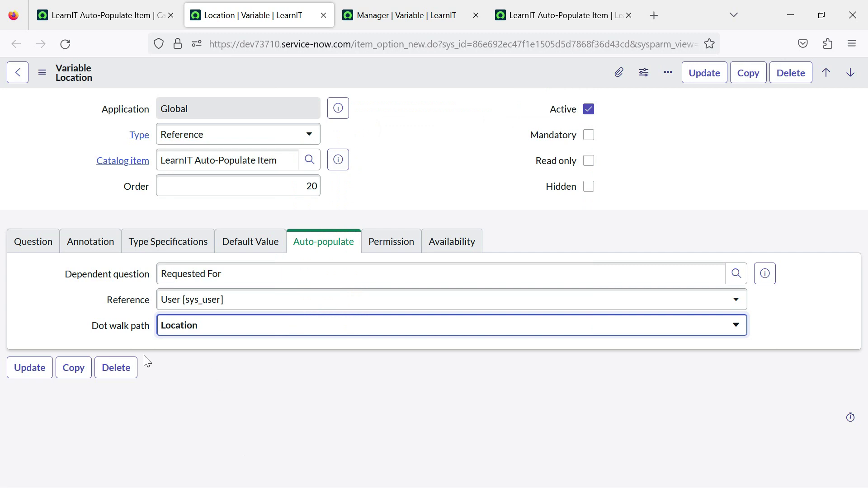
Step: Auto-populate Manager from Requested For, dot-walking to the user's Manager
left_click(384, 10)
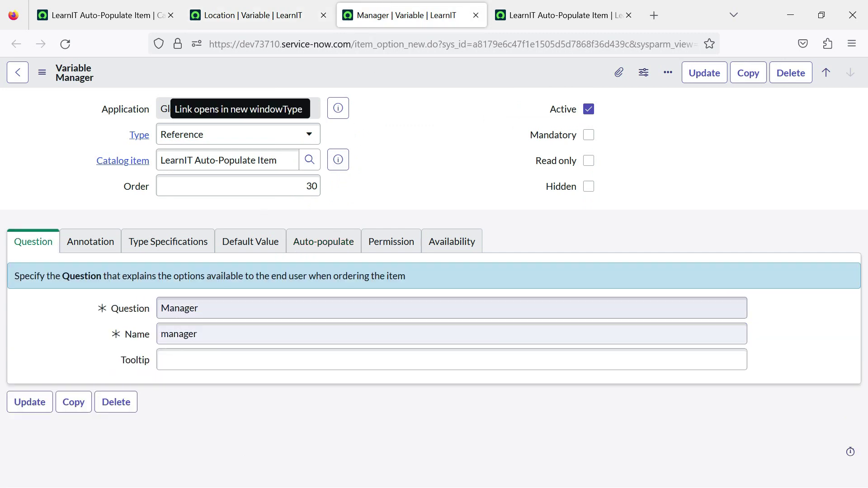
left_click(303, 241)
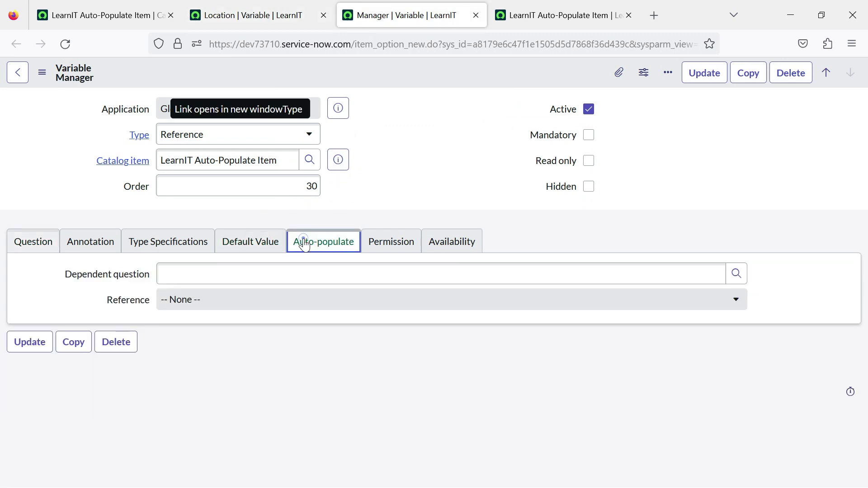
left_click(179, 274)
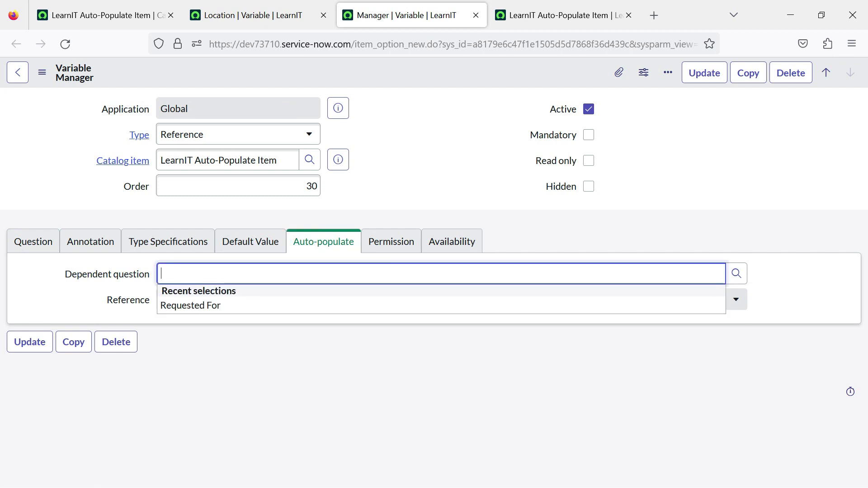
left_click(198, 305)
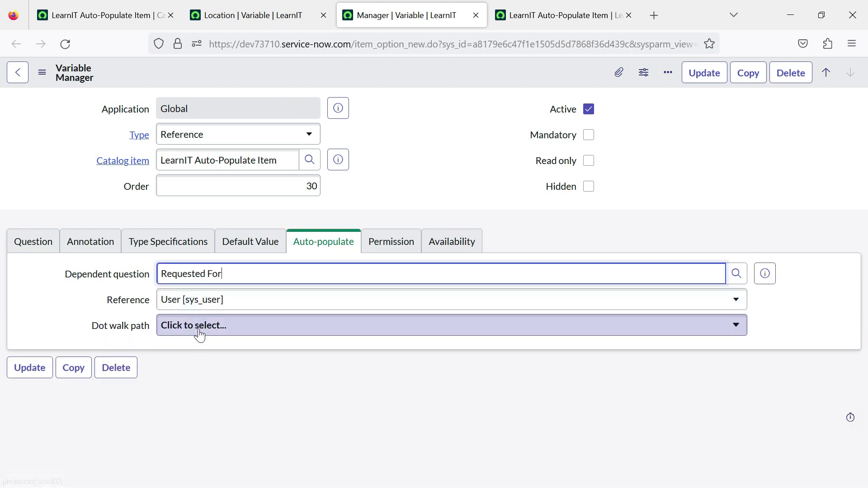
left_click(199, 328)
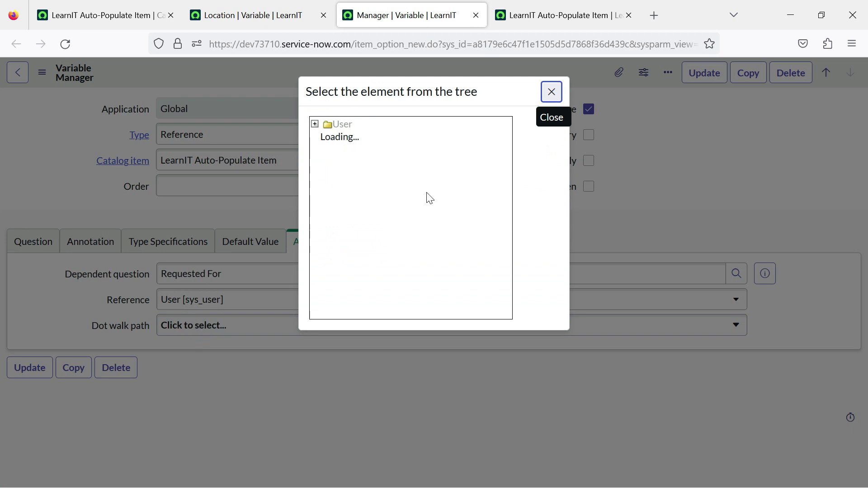
scroll(372, 234, "down", 4)
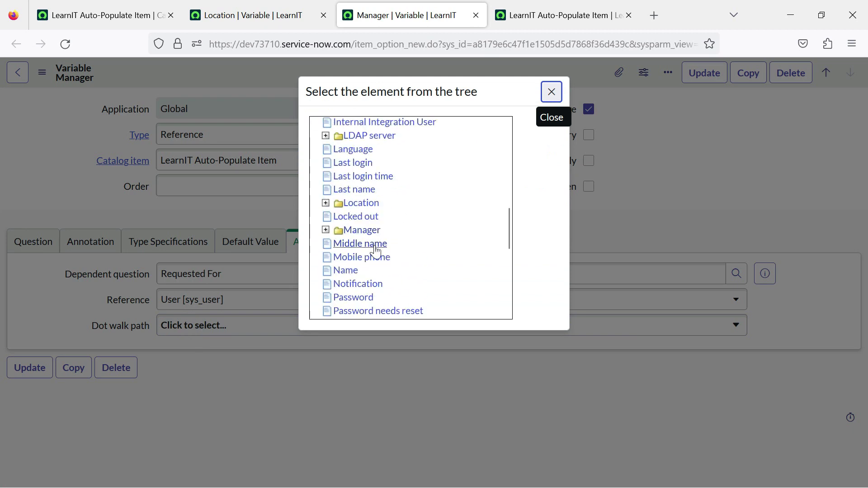
scroll(374, 244, "down", 4)
scroll(371, 243, "up", 3)
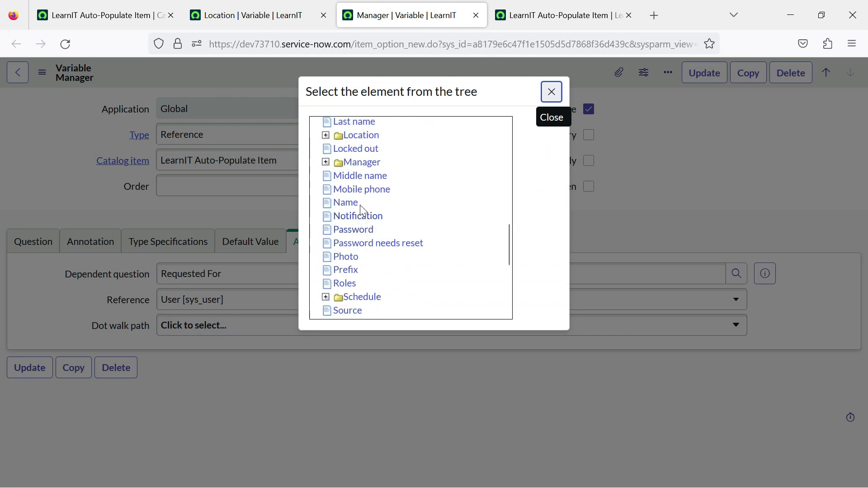
left_click(356, 162)
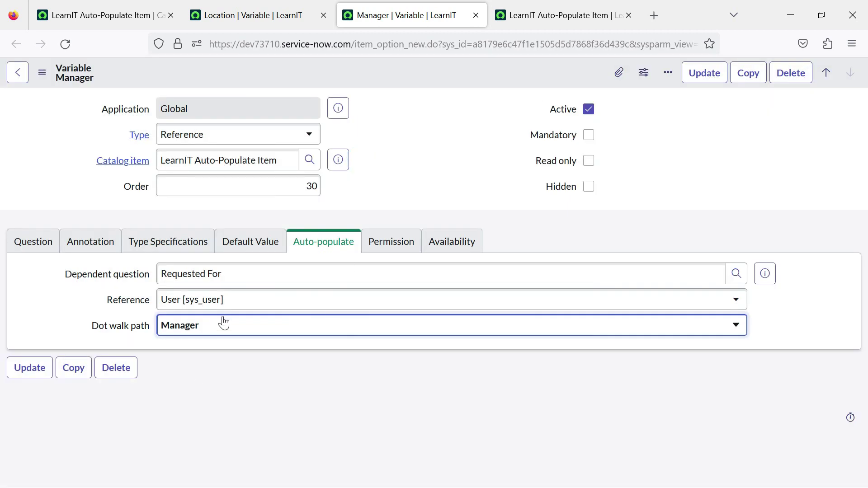
Step: Save both the Manager and Location variable records
right_click(401, 73)
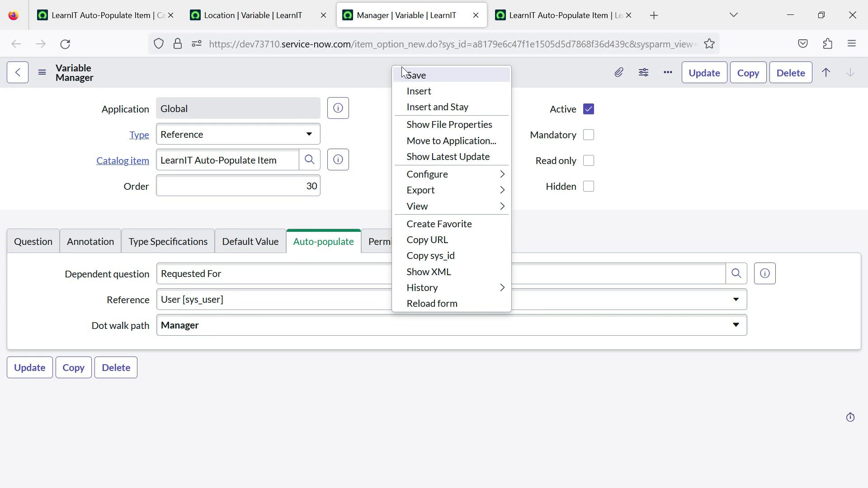
left_click(405, 74)
left_click(285, 6)
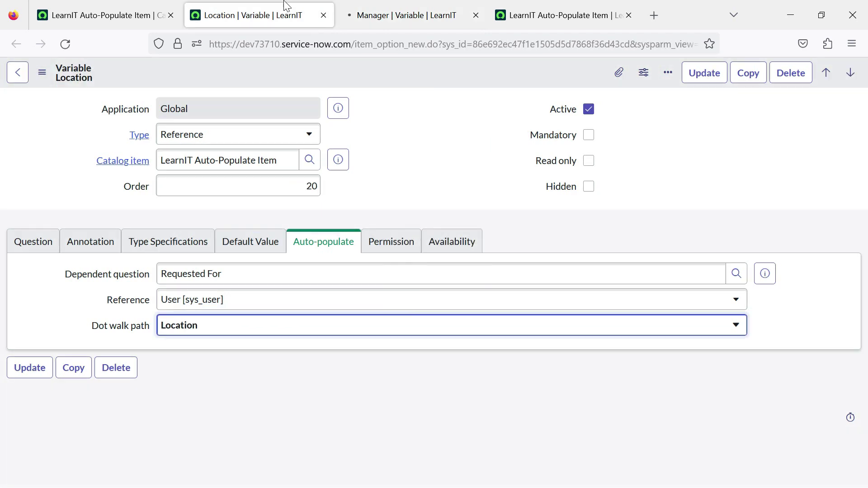
right_click(378, 82)
left_click(386, 85)
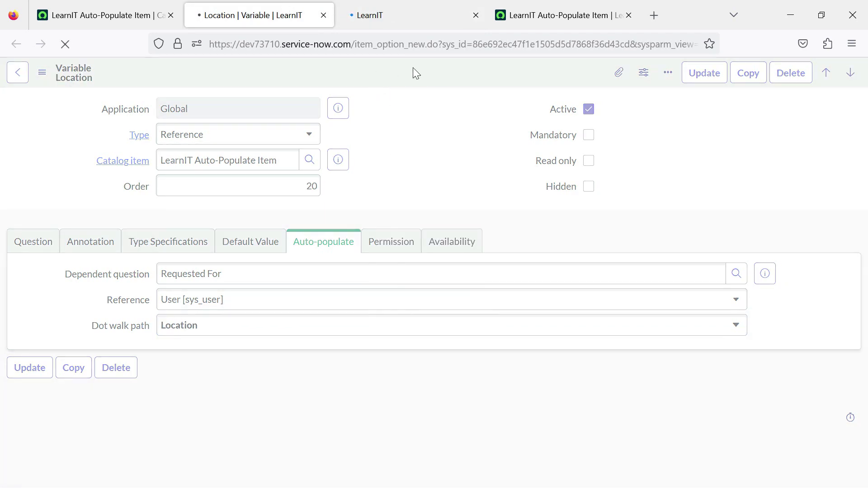
left_click(411, 6)
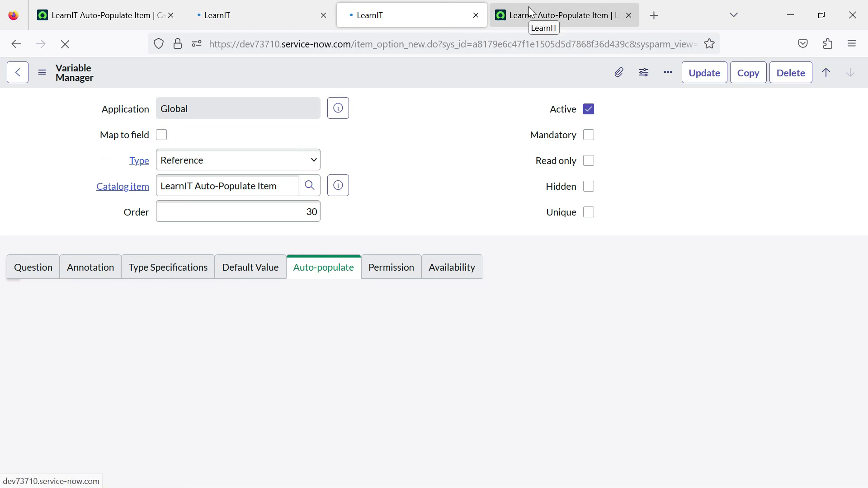
Step: Reload the order form and set Requested For to LearnIT Item, filling Location India and Manager System Administrator
left_click(529, 6)
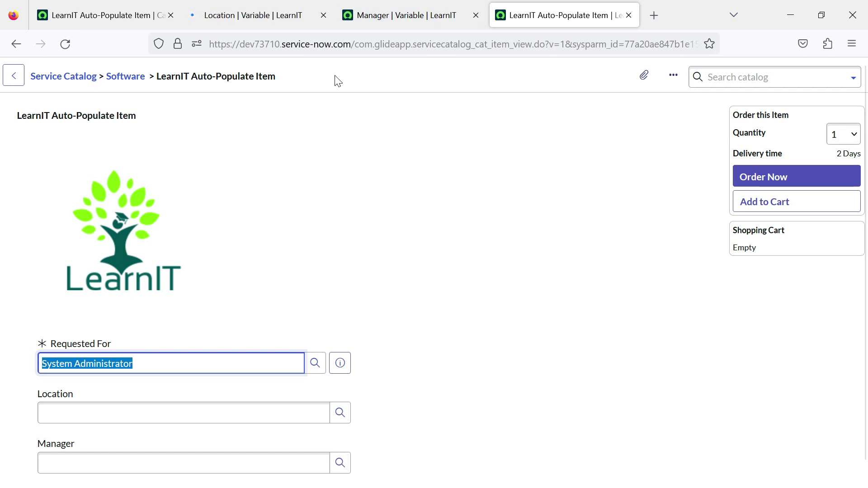
left_click(61, 47)
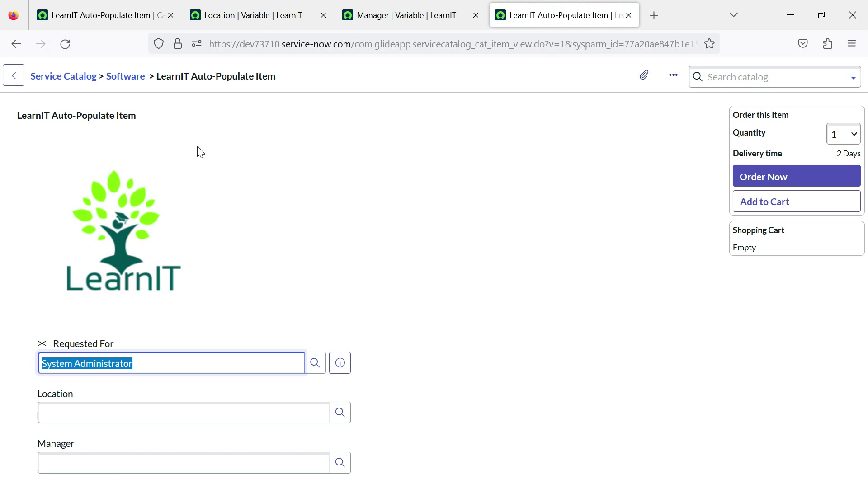
scroll(459, 311, "down", 1)
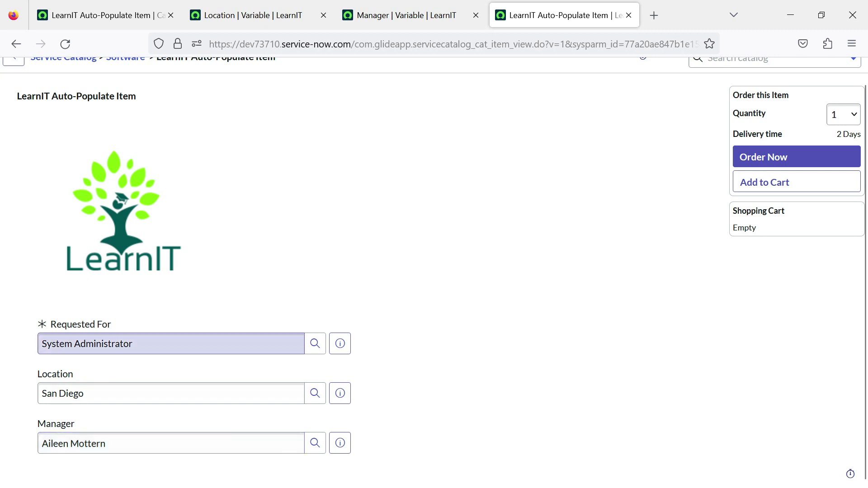
left_click(342, 346)
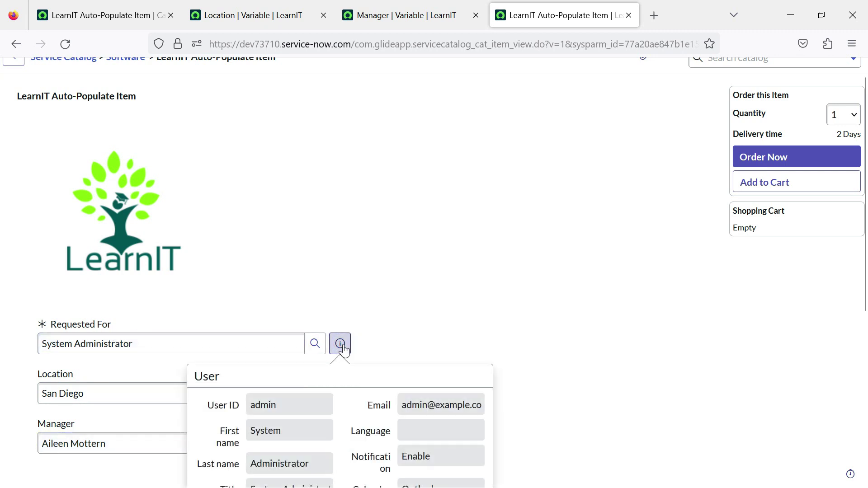
scroll(343, 343, "down", 5)
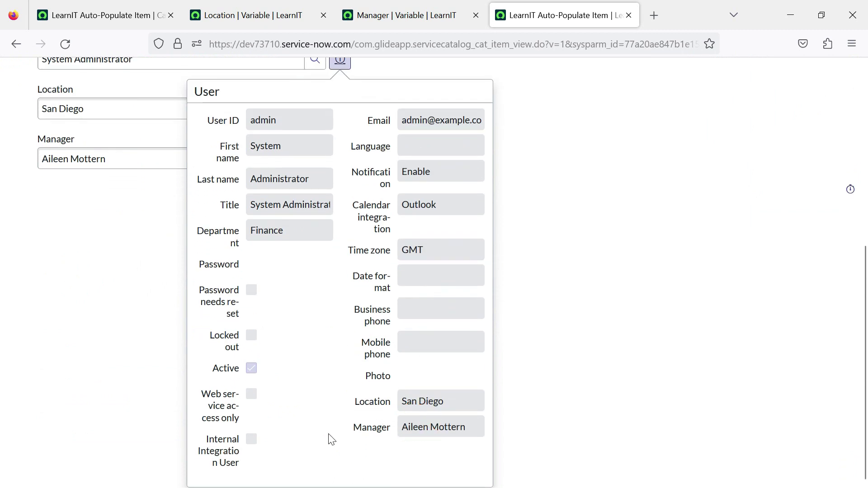
left_click(94, 353)
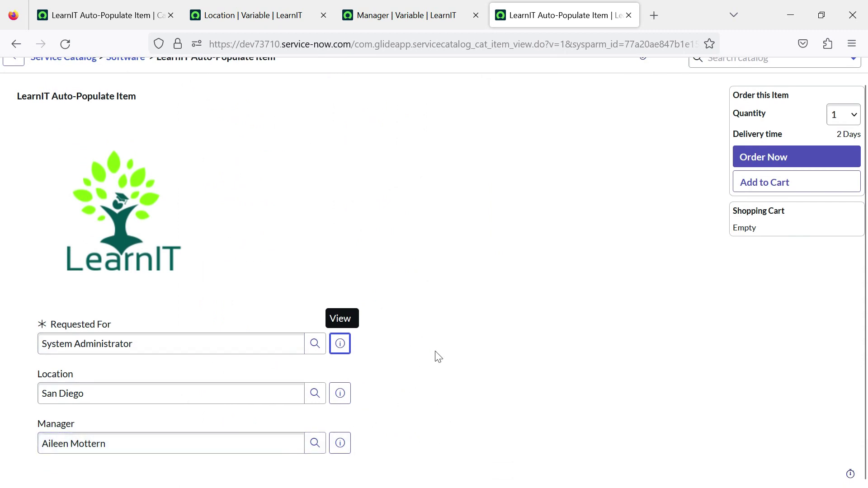
left_click(314, 345)
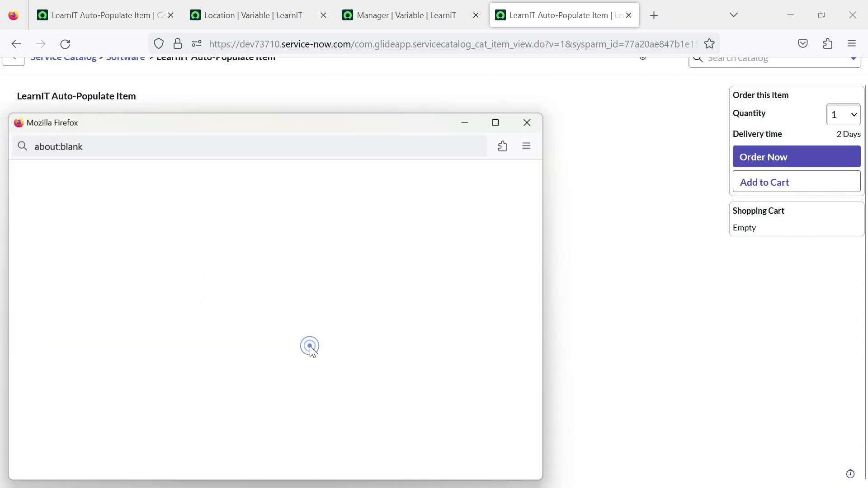
left_click(74, 271)
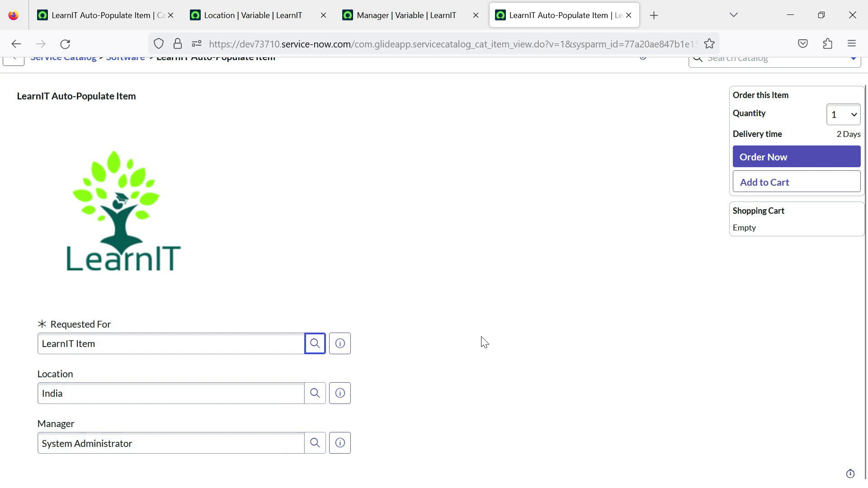
Step: Revisit the Manager, Location and catalog item tabs, then go to the LearnIT home page
left_click(406, 15)
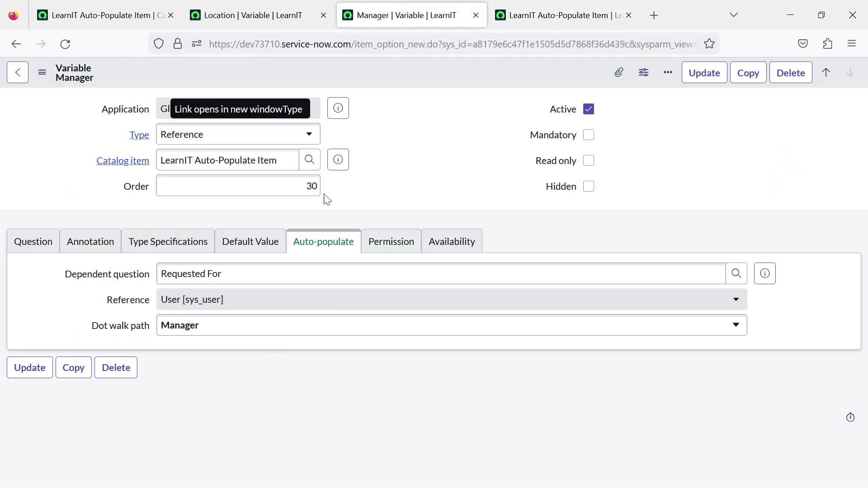
left_click(268, 12)
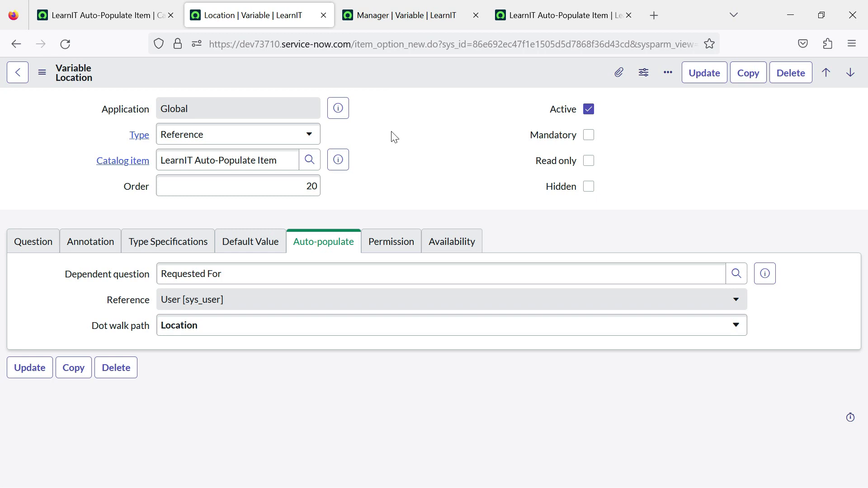
left_click(134, 9)
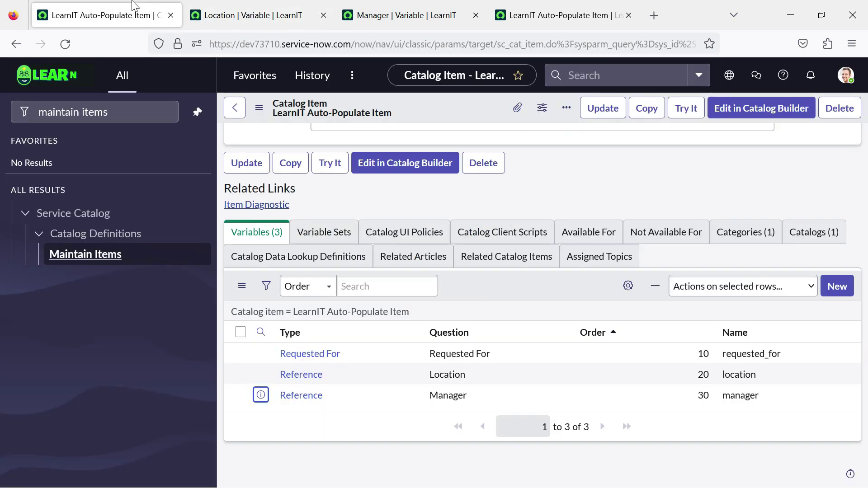
left_click(76, 80)
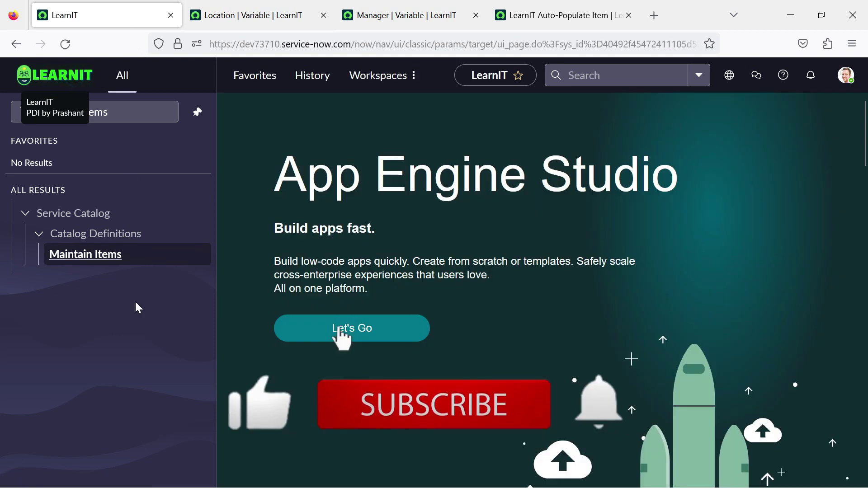